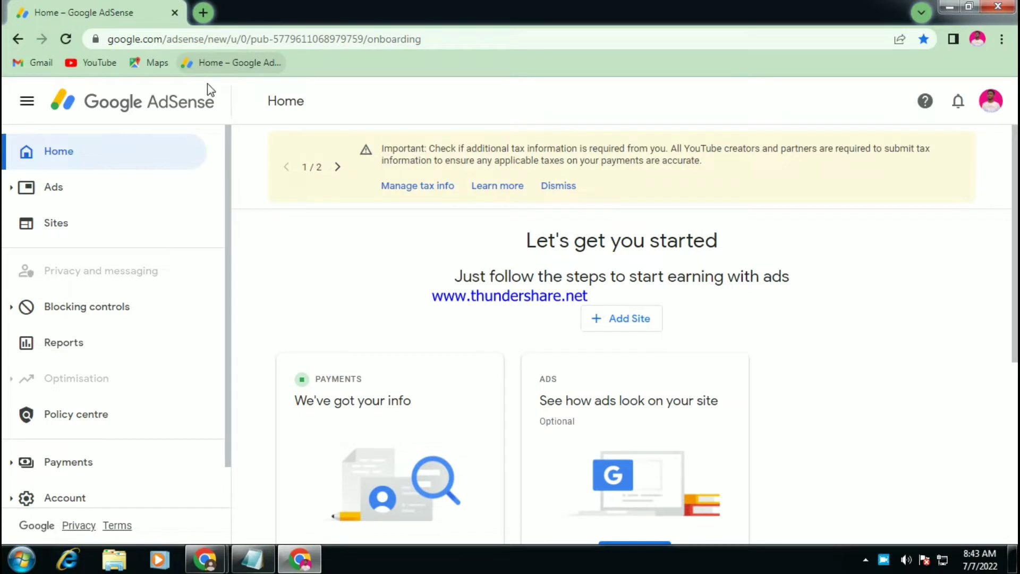
Go to Manage tax info from the yellow tax banner on the Home page.
{"action": "left_click", "coordinate": [418, 185]}
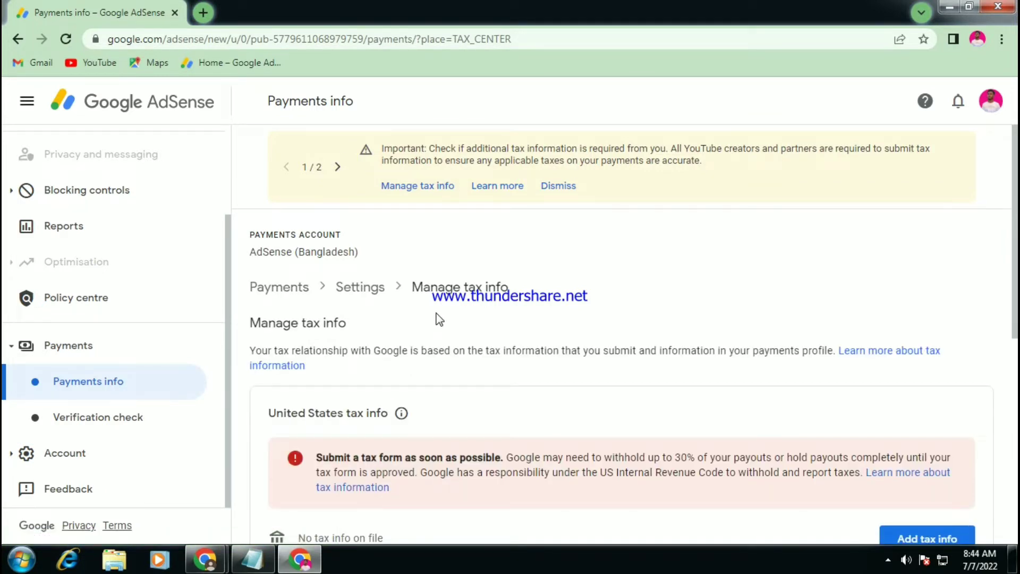
Start adding tax info under the United States tax info section.
{"action": "scroll", "coordinate": [439, 318], "scroll_direction": "down", "scroll_amount": 1}
{"action": "scroll", "coordinate": [439, 319], "scroll_direction": "down", "scroll_amount": 1}
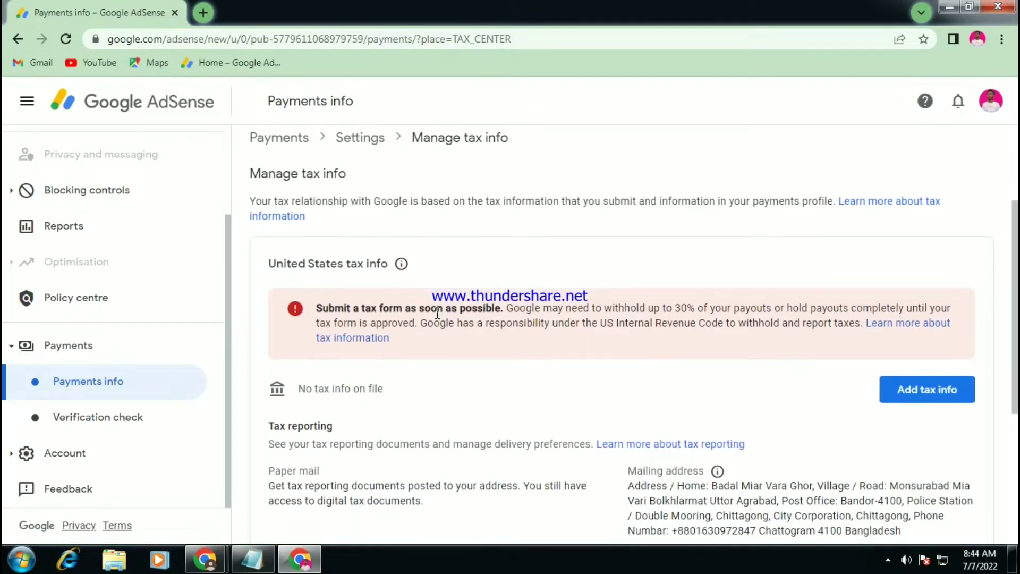
{"action": "scroll", "coordinate": [437, 313], "scroll_direction": "down", "scroll_amount": 1}
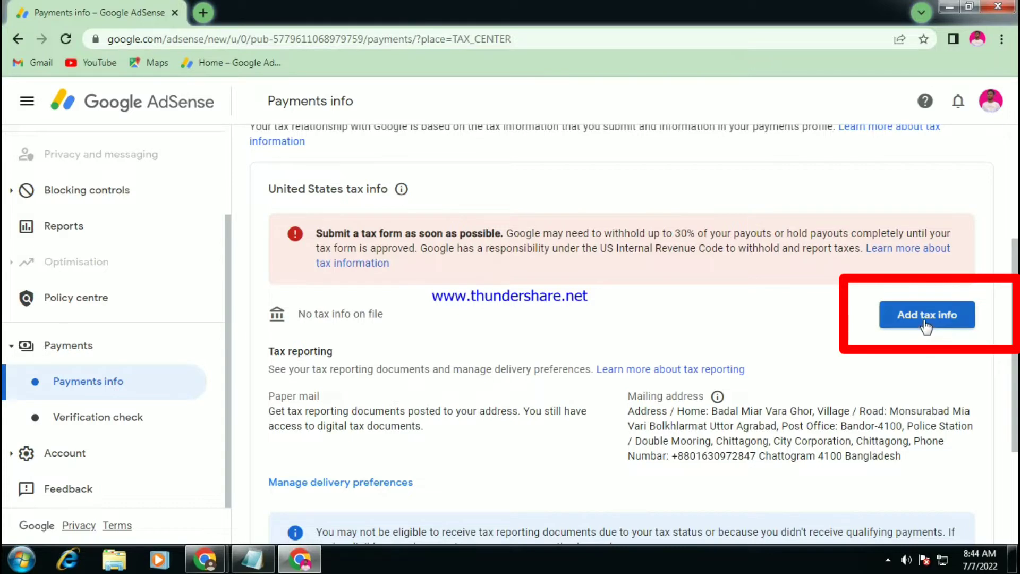
{"action": "left_click", "coordinate": [906, 333]}
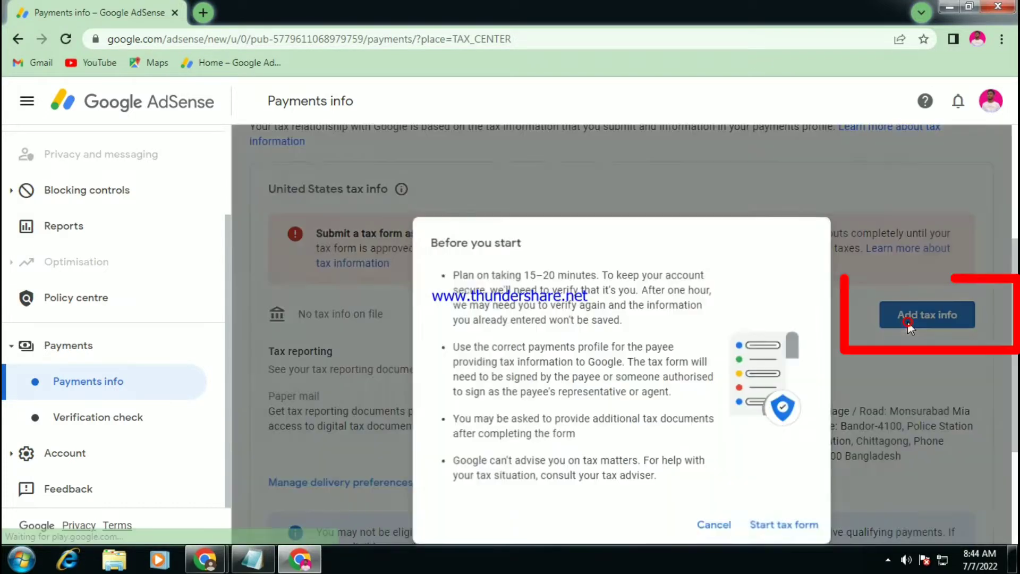
Start the tax form and verify identity with the Google account password.
{"action": "left_click", "coordinate": [787, 532]}
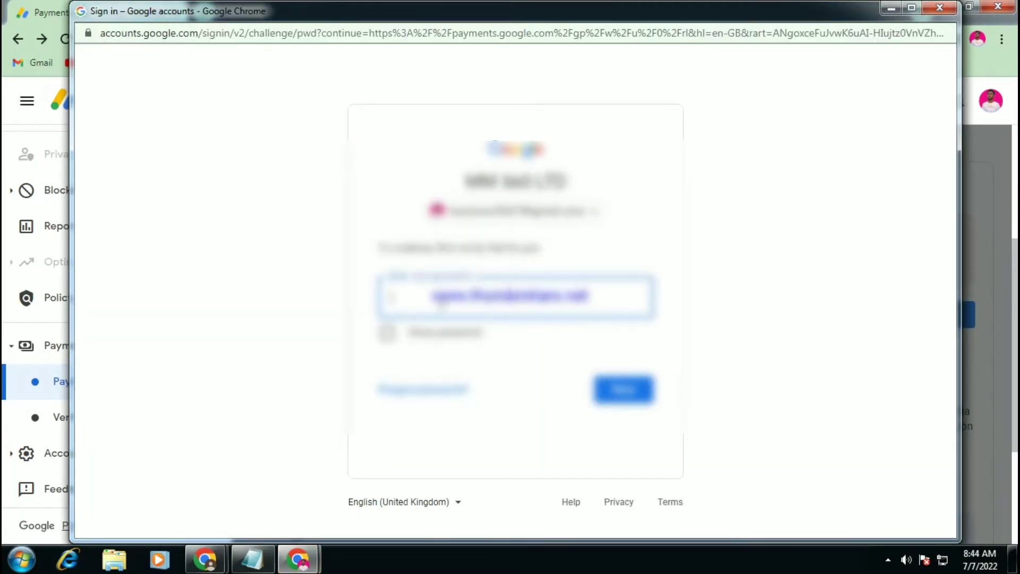
{"action": "key", "text": "Return"}
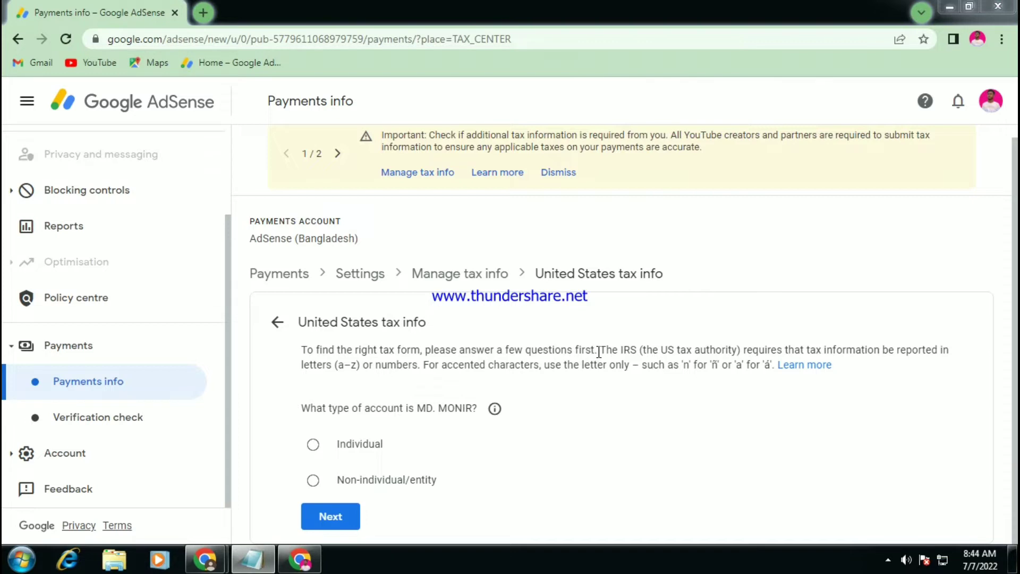
Choose Individual as the account type and answer No to being a US citizen or resident.
{"action": "left_click", "coordinate": [651, 407]}
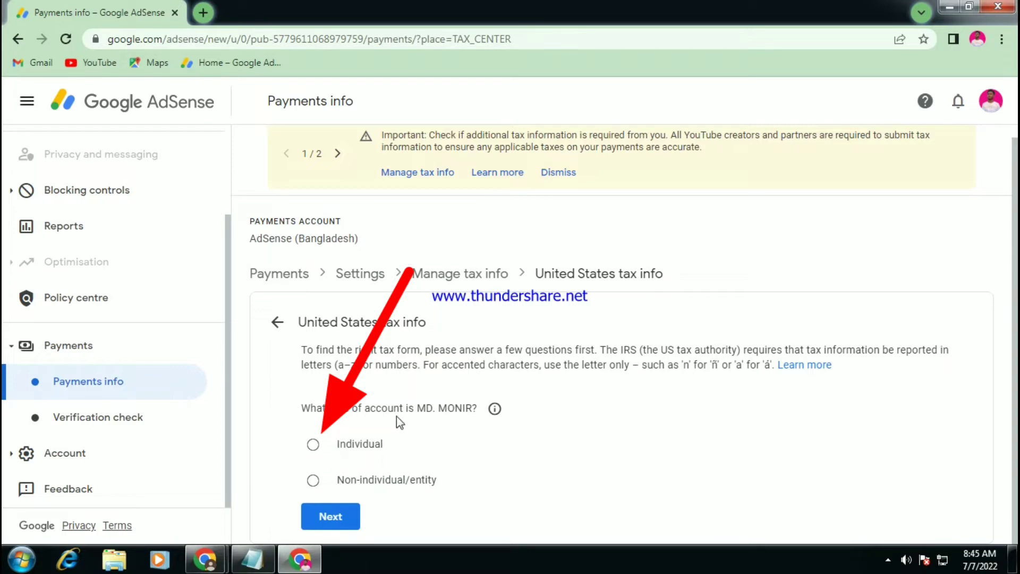
{"action": "left_click_drag", "start_coordinate": [310, 410], "coordinate": [492, 445]}
{"action": "left_click", "coordinate": [492, 444]}
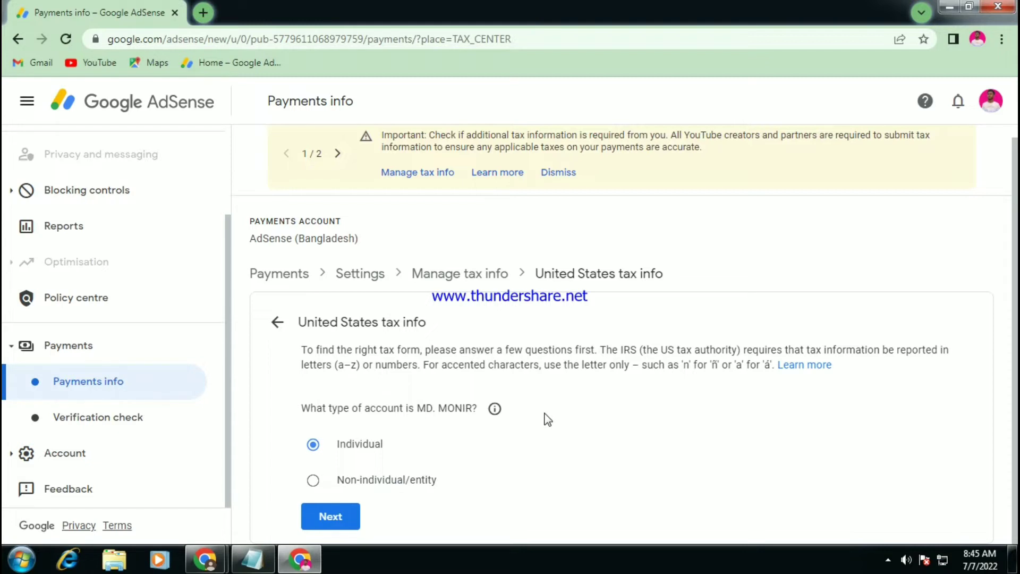
{"action": "left_click", "coordinate": [330, 517]}
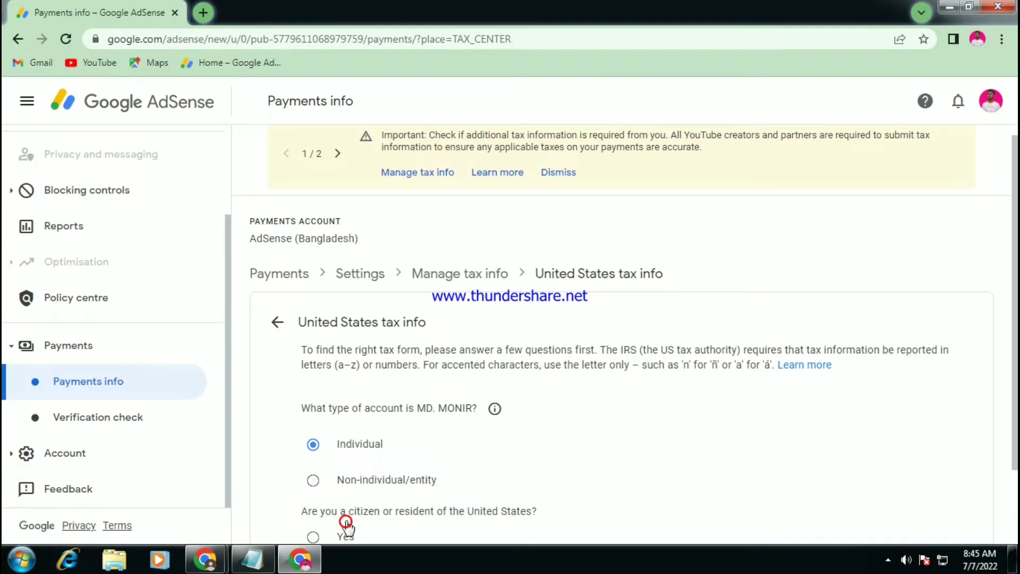
{"action": "scroll", "coordinate": [514, 421], "scroll_direction": "down", "scroll_amount": 2}
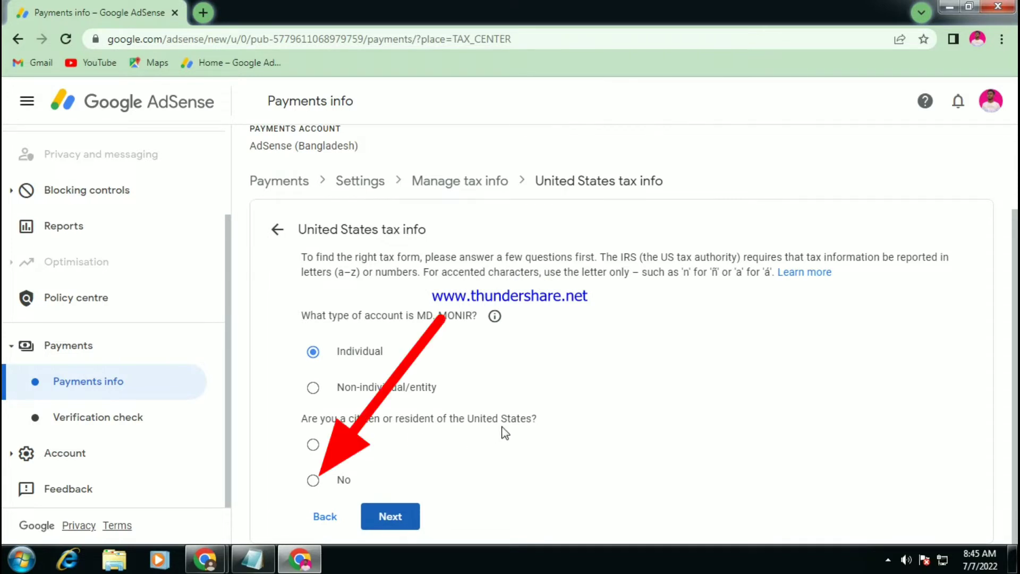
{"action": "left_click", "coordinate": [339, 481]}
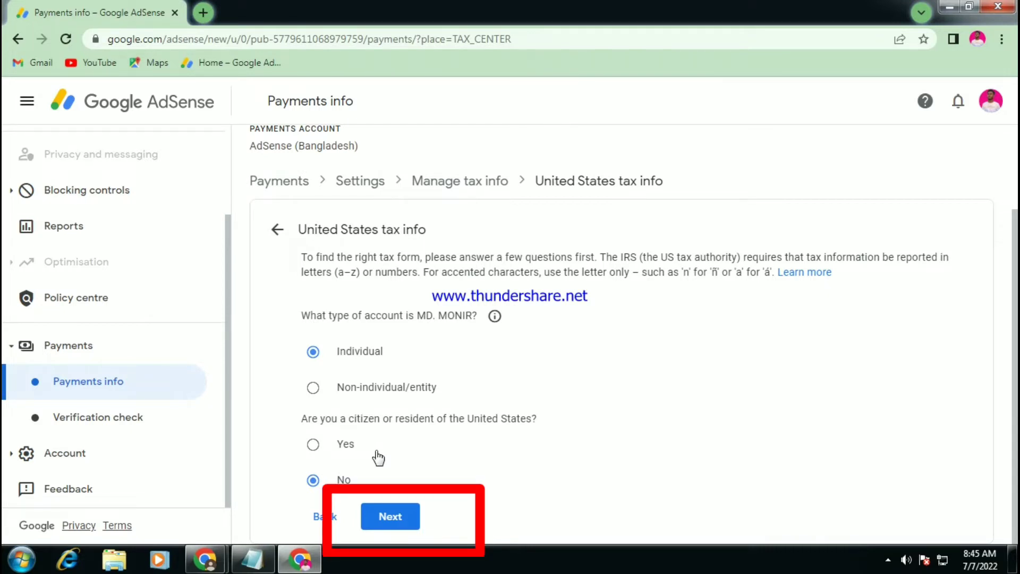
{"action": "scroll", "coordinate": [518, 441], "scroll_direction": "down", "scroll_amount": 2}
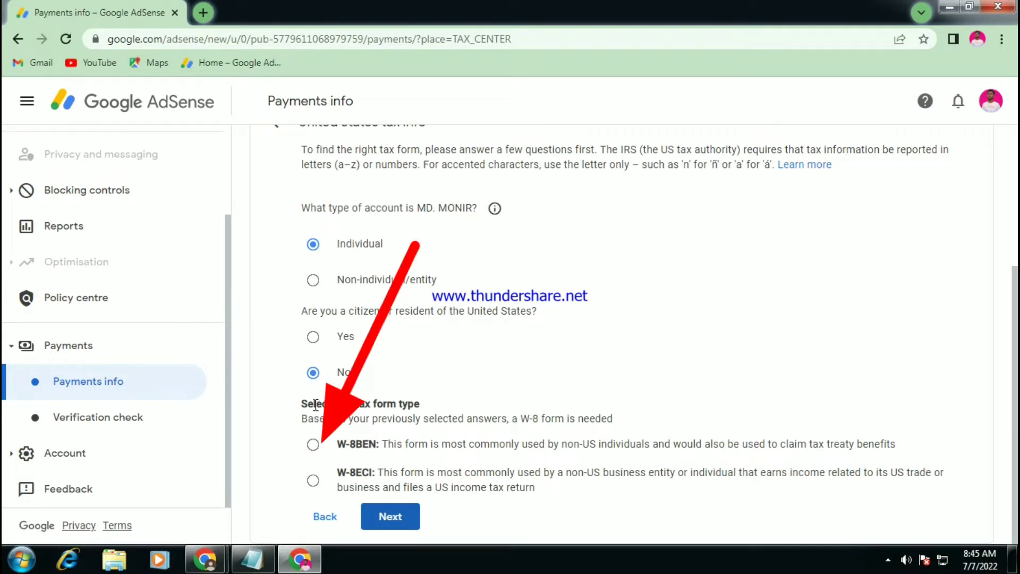
Select the W-8BEN form type and start the W-8BEN form.
{"action": "left_click_drag", "start_coordinate": [310, 406], "coordinate": [423, 403]}
{"action": "left_click", "coordinate": [449, 398]}
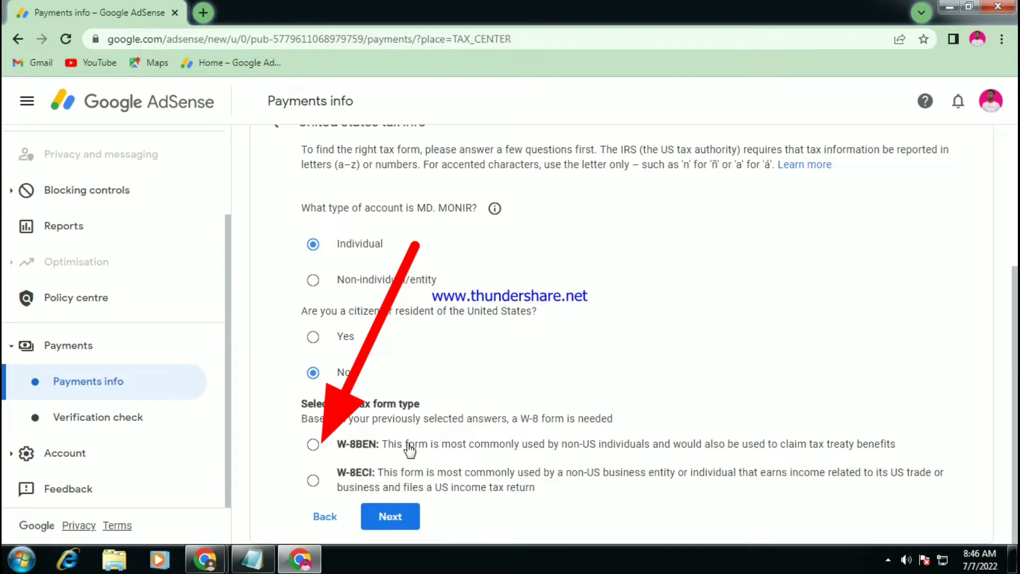
{"action": "left_click", "coordinate": [409, 445]}
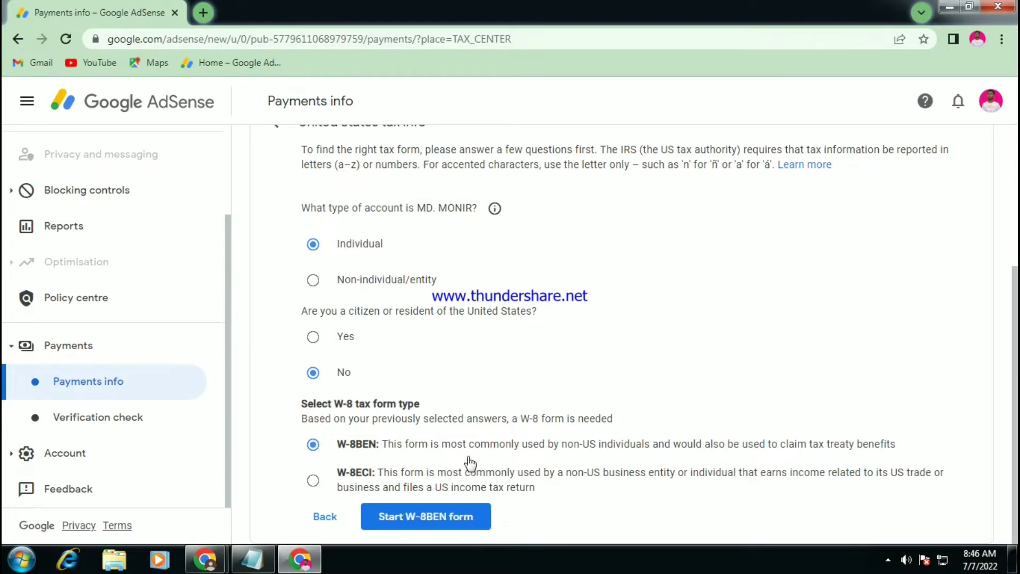
{"action": "left_click", "coordinate": [435, 515]}
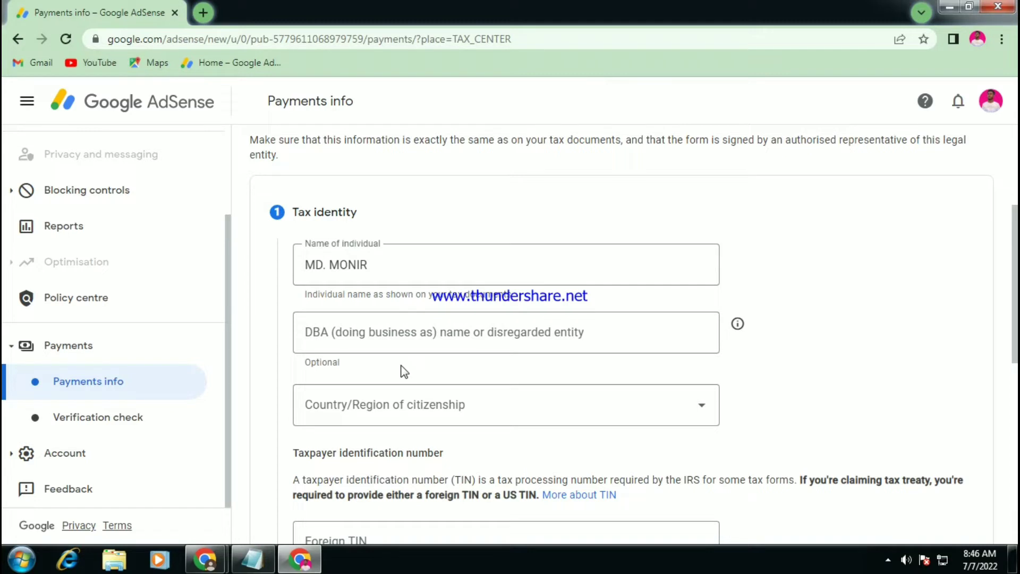
Set the country of citizenship to Bangladesh.
{"action": "left_click", "coordinate": [464, 403]}
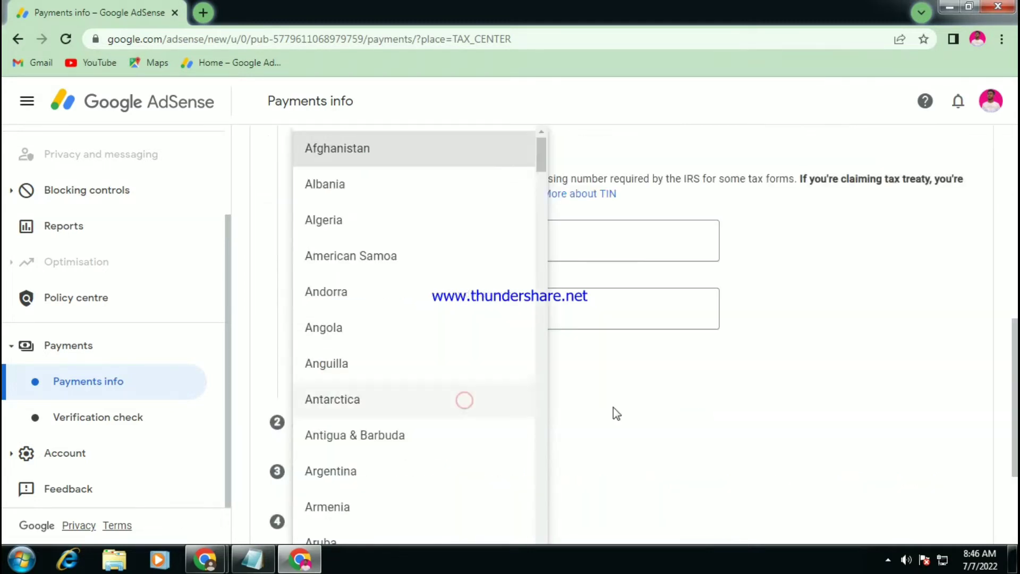
{"action": "scroll", "coordinate": [407, 325], "scroll_direction": "down", "scroll_amount": 2}
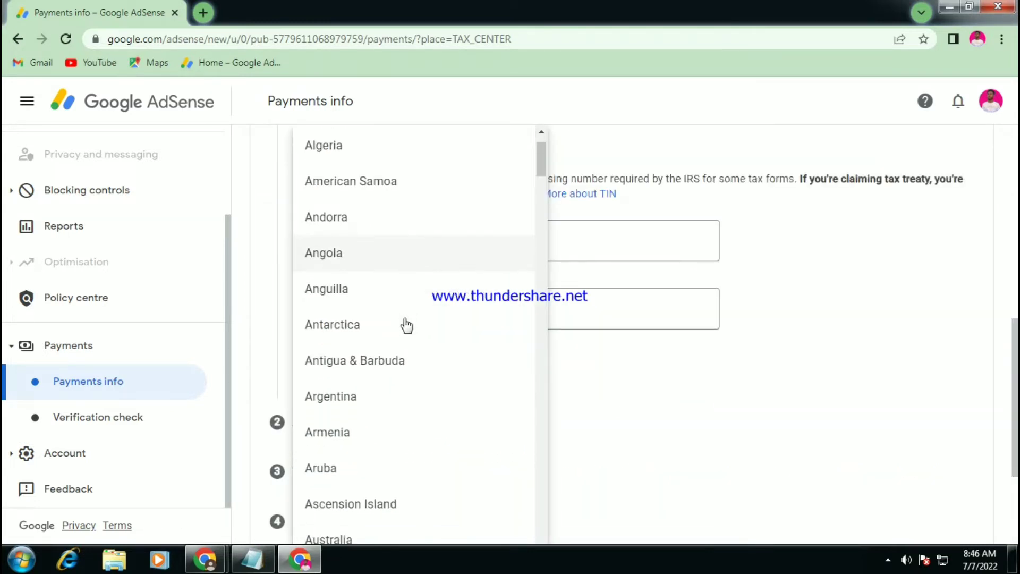
{"action": "scroll", "coordinate": [406, 324], "scroll_direction": "down", "scroll_amount": 2}
{"action": "scroll", "coordinate": [406, 324], "scroll_direction": "down", "scroll_amount": 4}
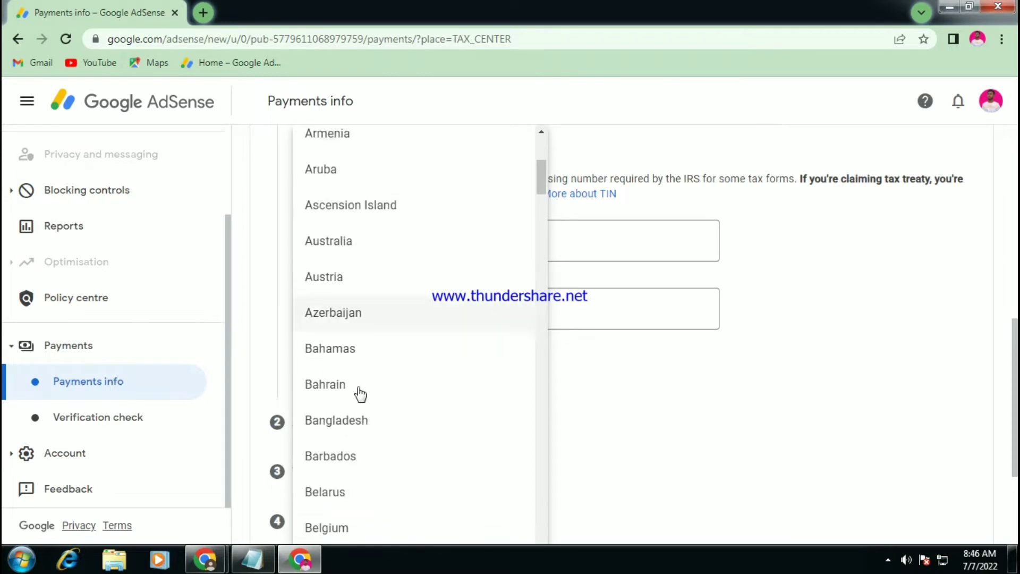
{"action": "left_click", "coordinate": [326, 423]}
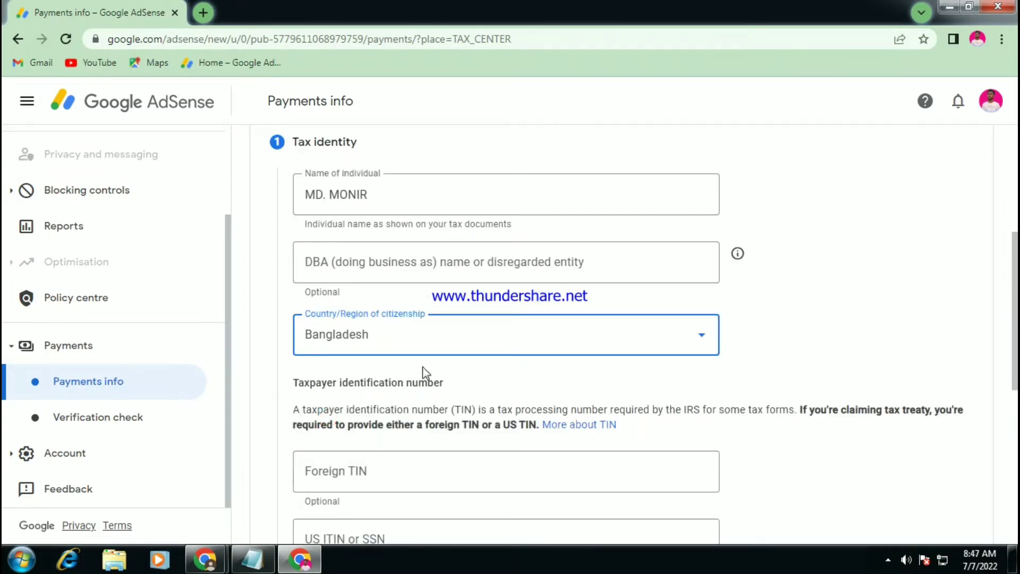
Paste the foreign TIN and submit the Tax identity details.
{"action": "scroll", "coordinate": [393, 460], "scroll_direction": "down", "scroll_amount": 3}
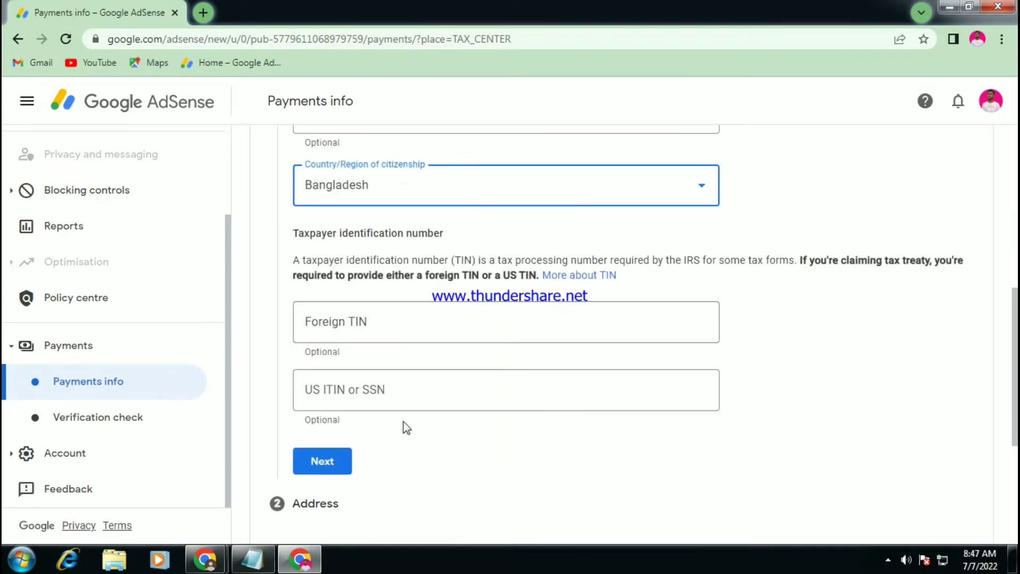
{"action": "left_click", "coordinate": [379, 322]}
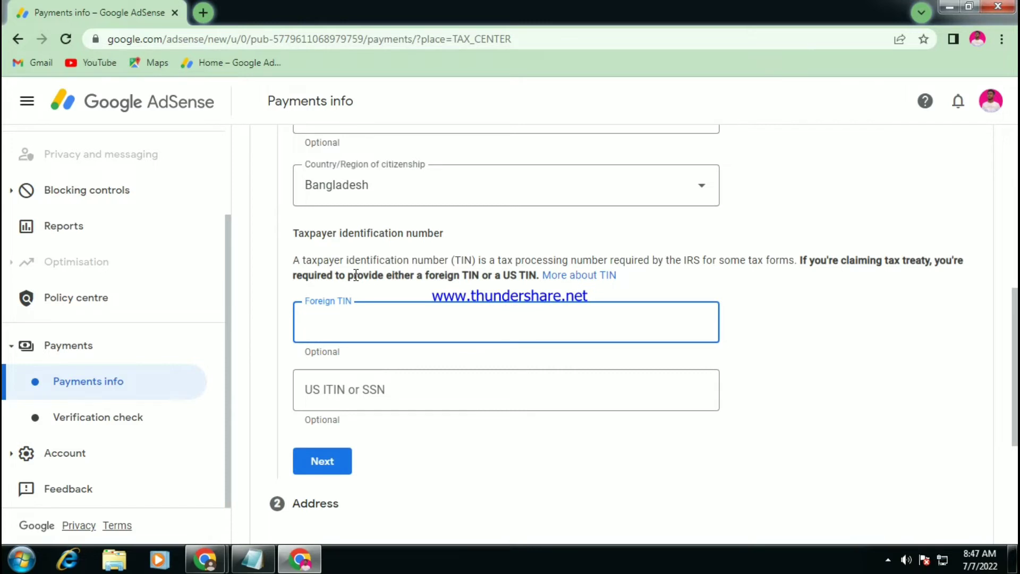
{"action": "key", "text": "ctrl+v"}
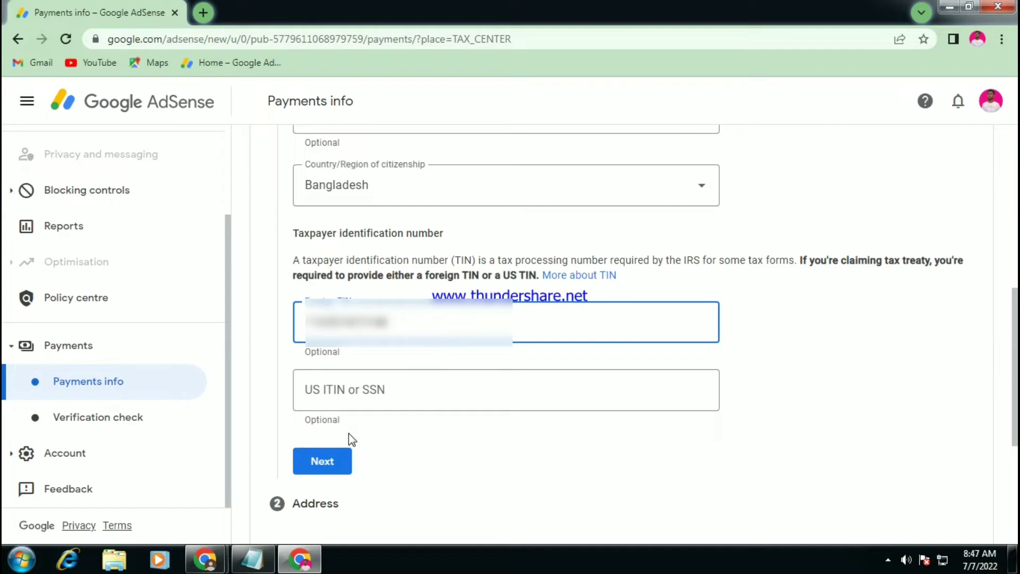
{"action": "left_click", "coordinate": [331, 468]}
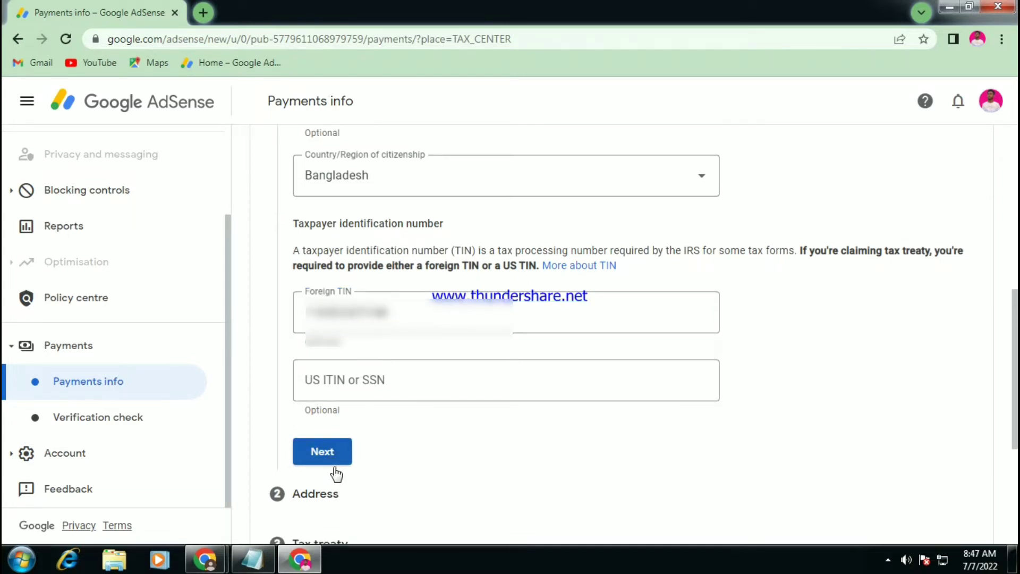
{"action": "scroll", "coordinate": [336, 473], "scroll_direction": "down", "scroll_amount": 3}
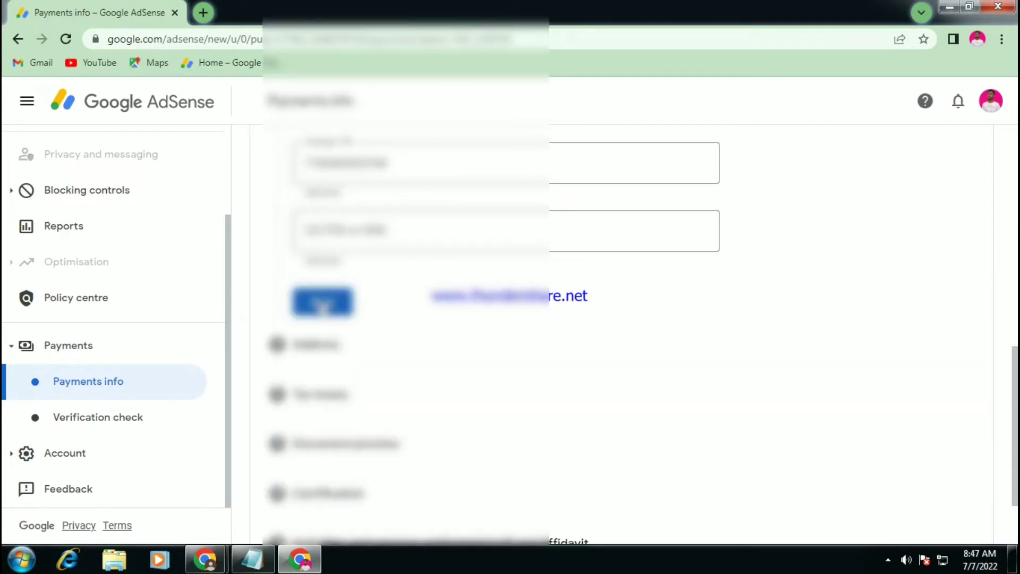
Retype the flagged name in the Tax identity name field to clear its error.
{"action": "scroll", "coordinate": [323, 306], "scroll_direction": "up", "scroll_amount": 4}
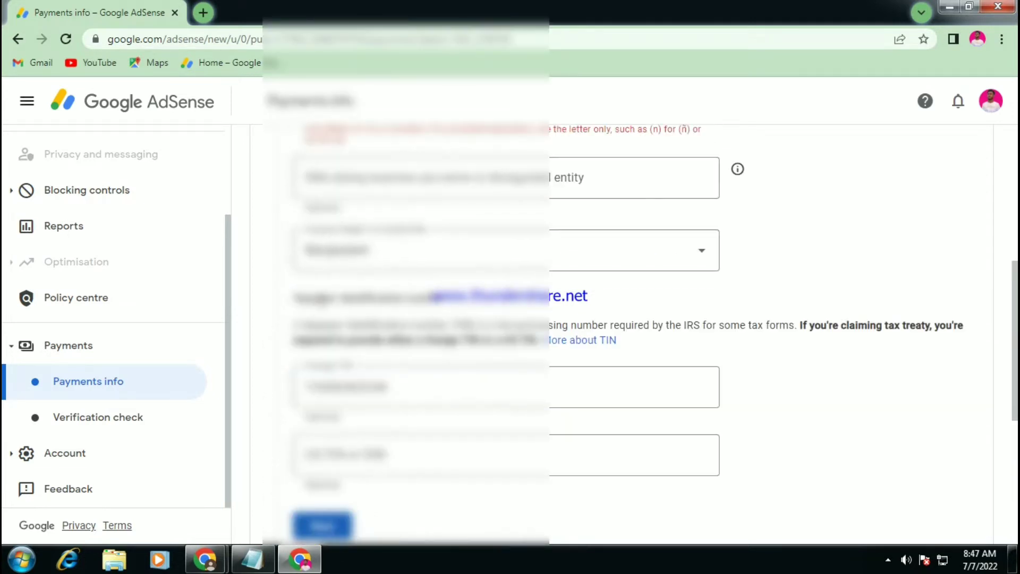
{"action": "scroll", "coordinate": [336, 301], "scroll_direction": "up", "scroll_amount": 3}
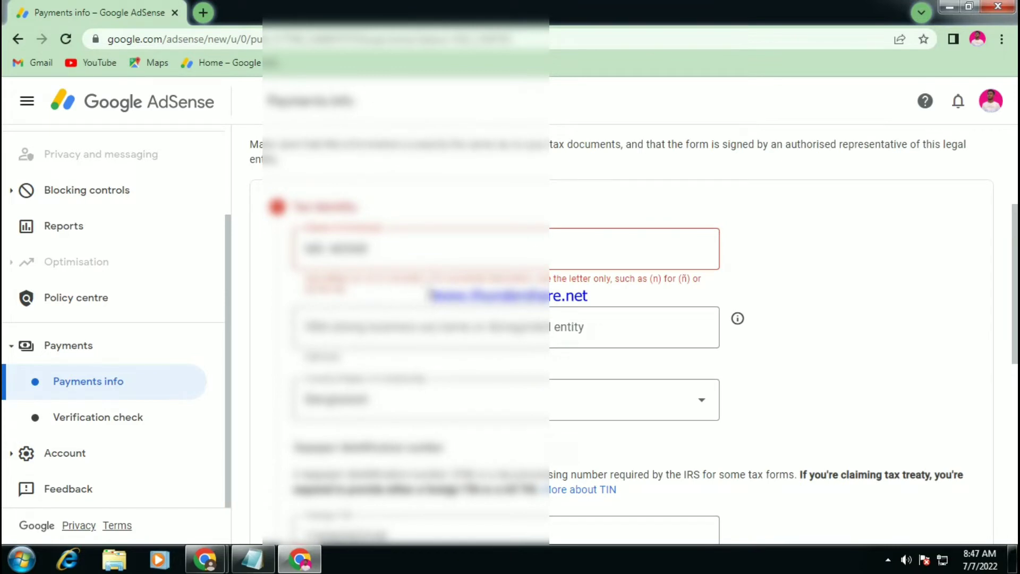
{"action": "left_click", "coordinate": [340, 256]}
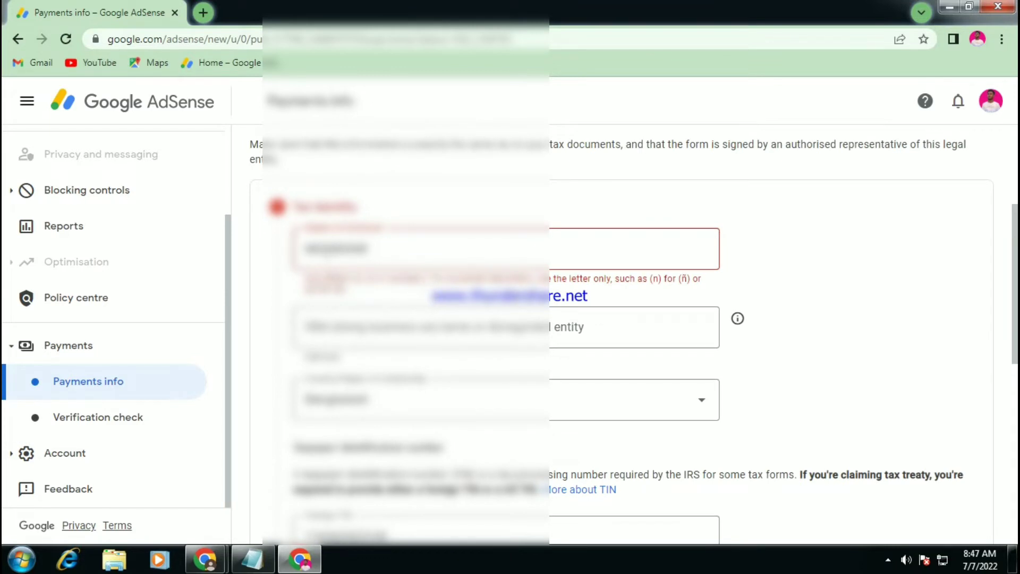
{"action": "type", "text": "unreadable"}
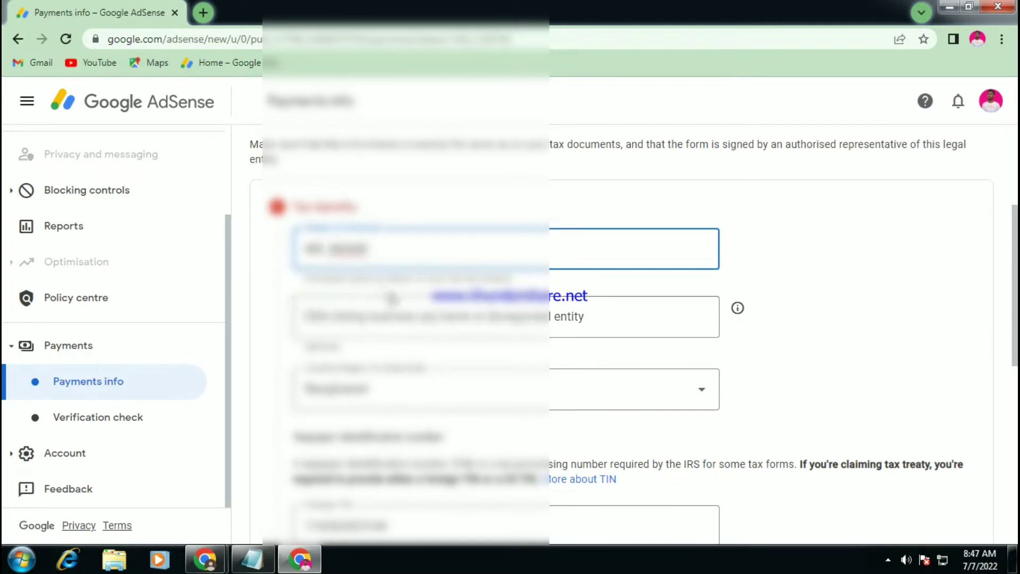
{"action": "type", "text": "unreadable"}
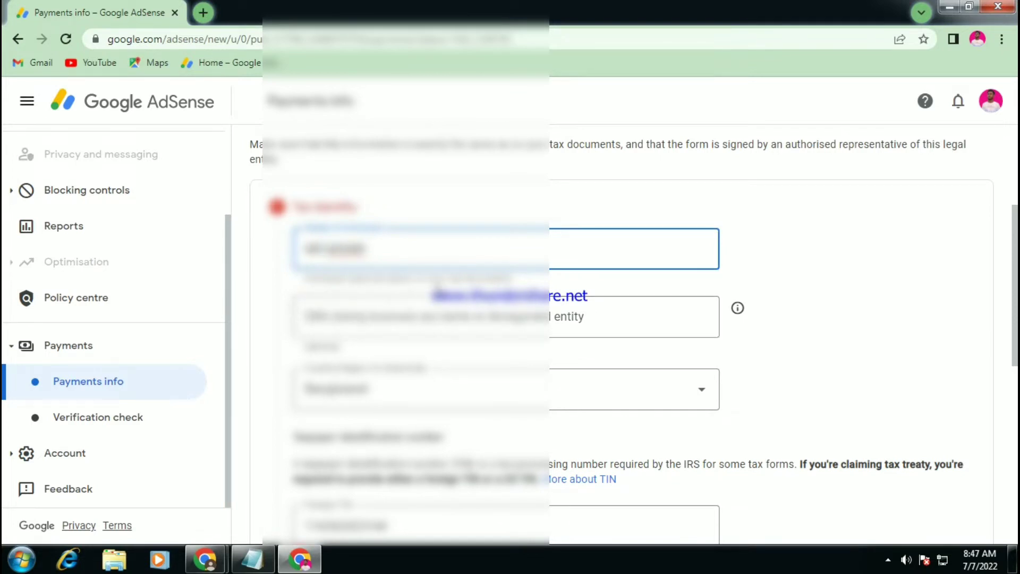
{"action": "left_click", "coordinate": [336, 267]}
{"action": "scroll", "coordinate": [340, 266], "scroll_direction": "down", "scroll_amount": 10}
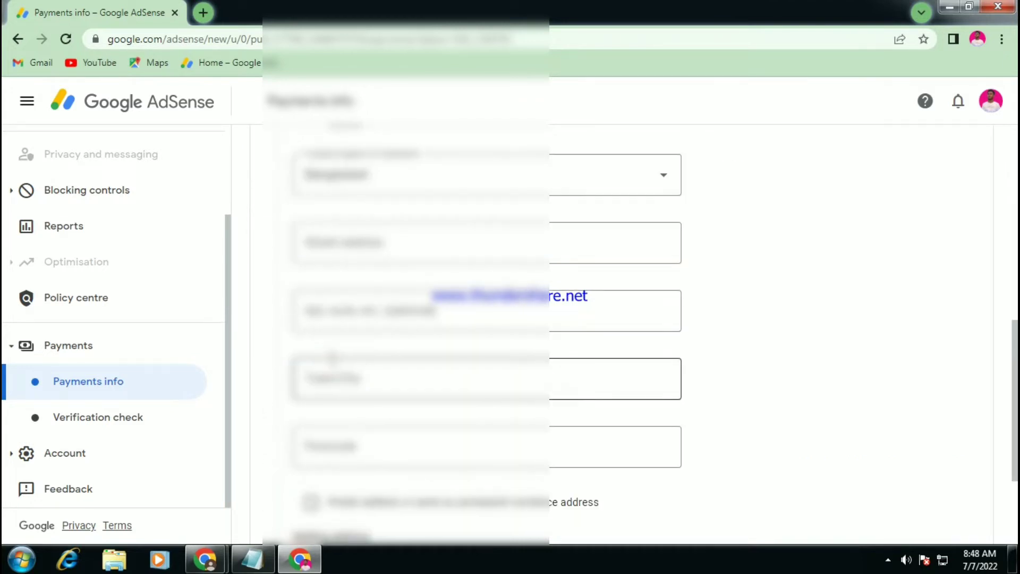
Mark the Bangladesh address as a PO box or in-care-of address.
{"action": "scroll", "coordinate": [452, 257], "scroll_direction": "up", "scroll_amount": 2}
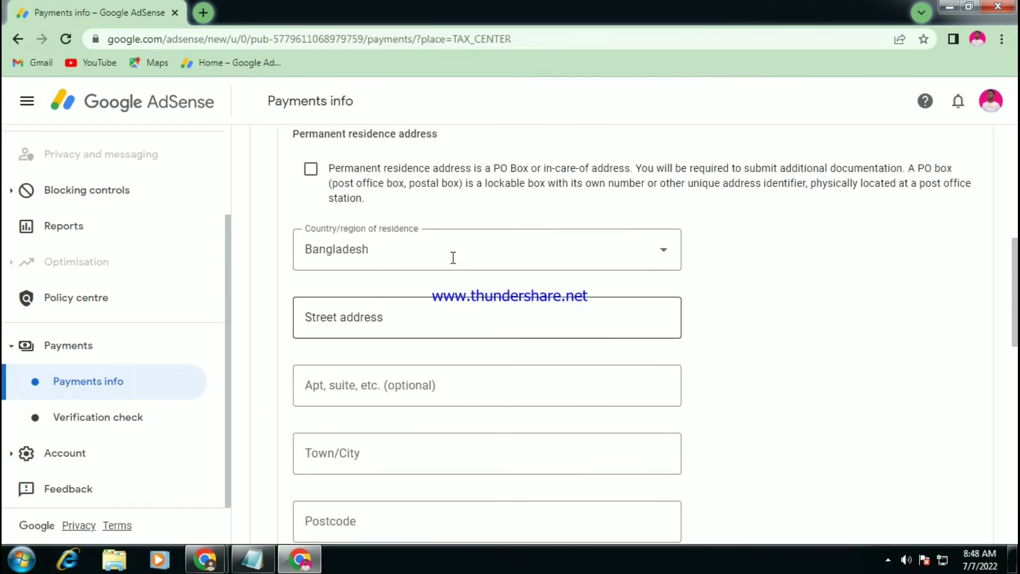
{"action": "scroll", "coordinate": [454, 264], "scroll_direction": "up", "scroll_amount": 3}
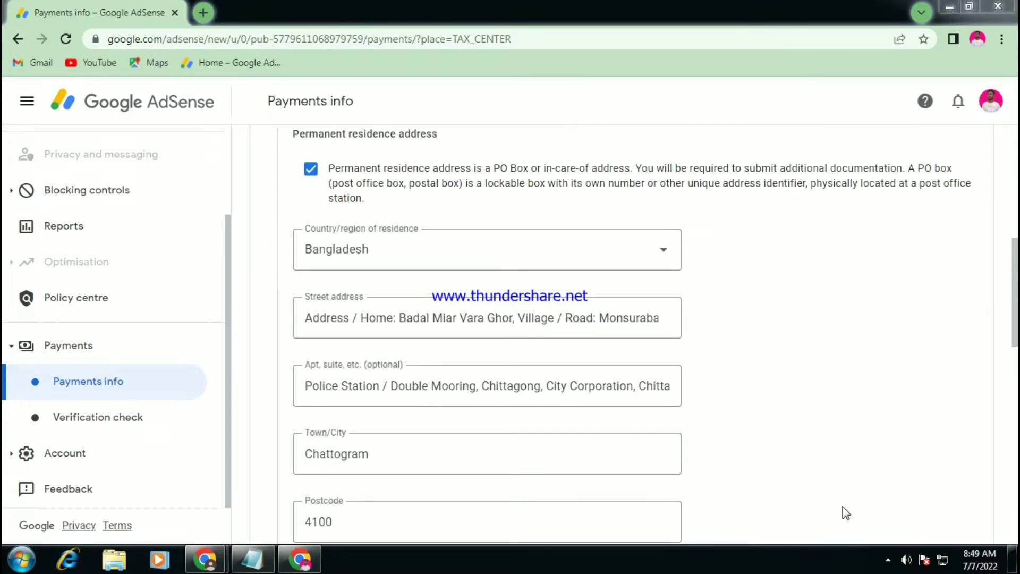
{"action": "left_click", "coordinate": [789, 442]}
{"action": "scroll", "coordinate": [549, 494], "scroll_direction": "down", "scroll_amount": 1}
{"action": "scroll", "coordinate": [549, 494], "scroll_direction": "down", "scroll_amount": 2}
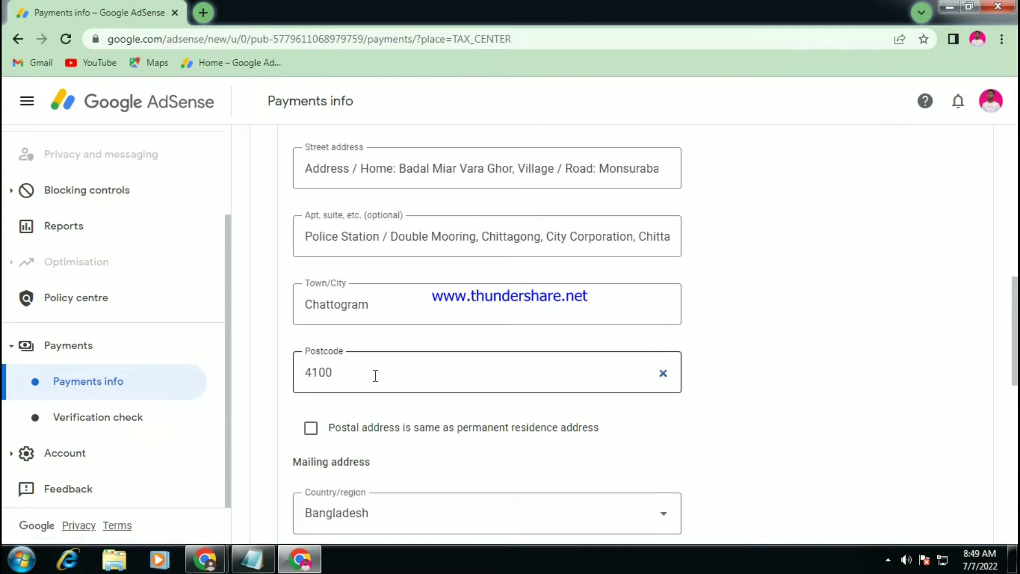
{"action": "scroll", "coordinate": [375, 375], "scroll_direction": "down", "scroll_amount": 2}
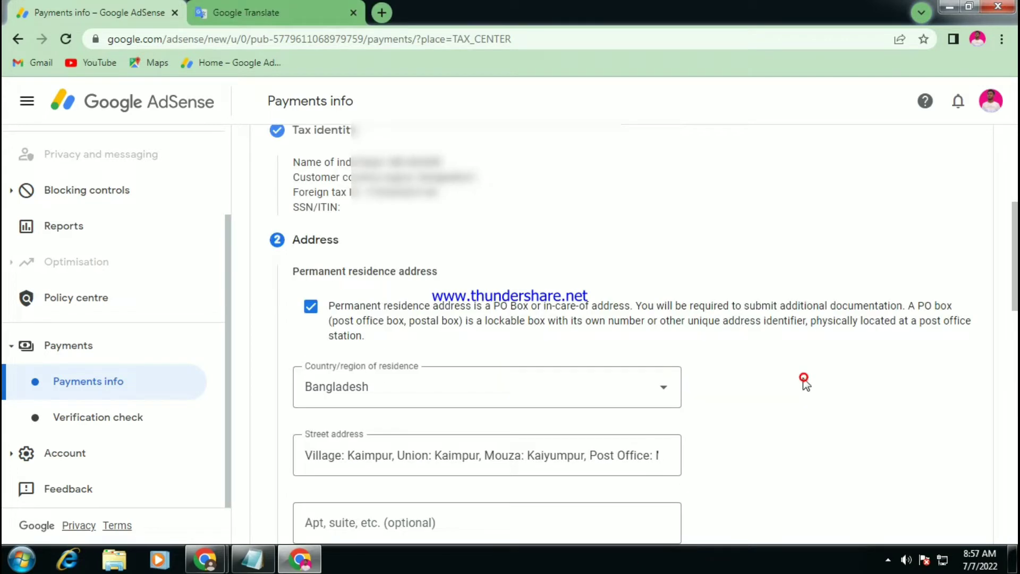
{"action": "scroll", "coordinate": [802, 381], "scroll_direction": "down", "scroll_amount": 3}
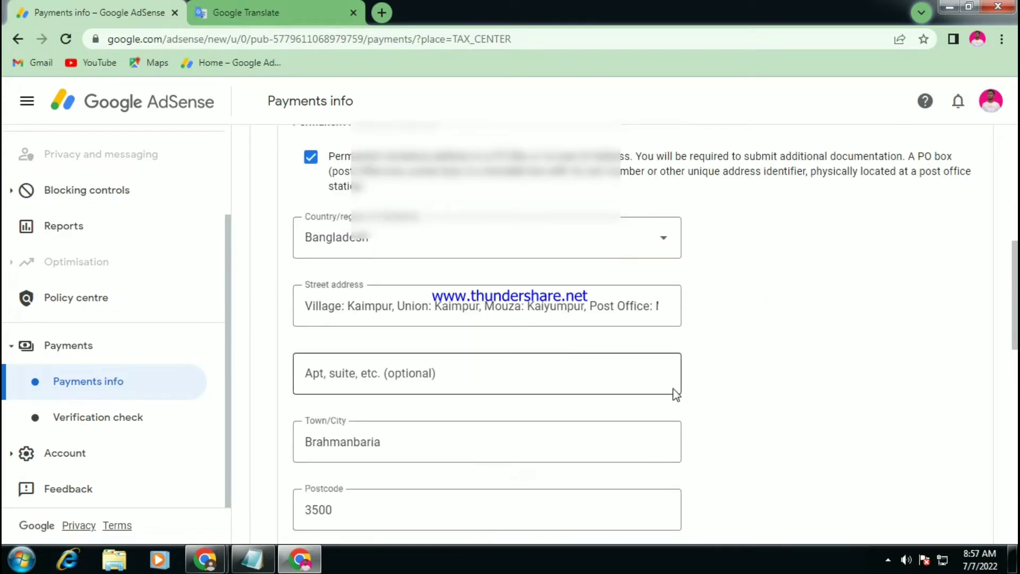
{"action": "scroll", "coordinate": [660, 401], "scroll_direction": "down", "scroll_amount": 1}
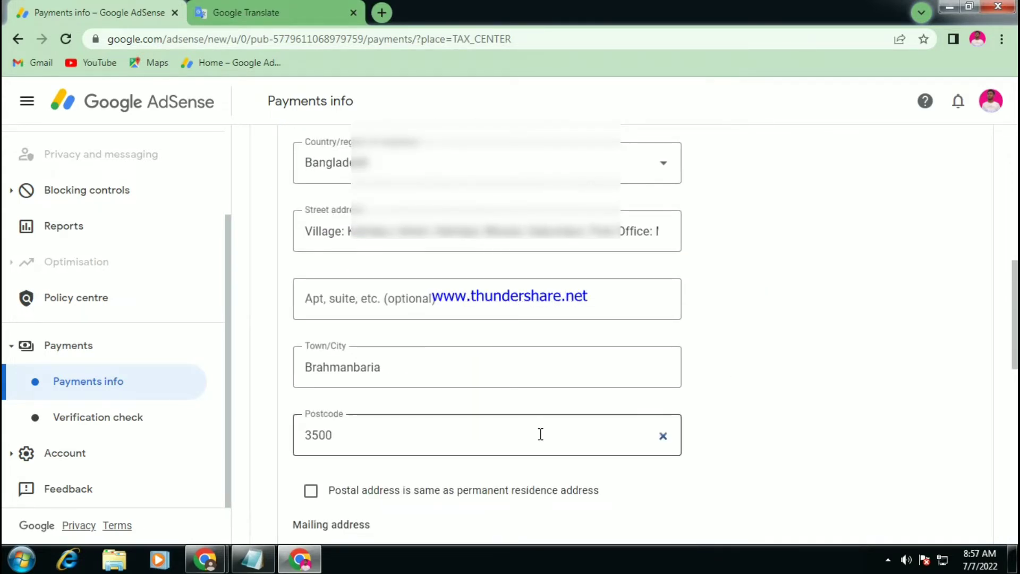
{"action": "scroll", "coordinate": [540, 434], "scroll_direction": "down", "scroll_amount": 4}
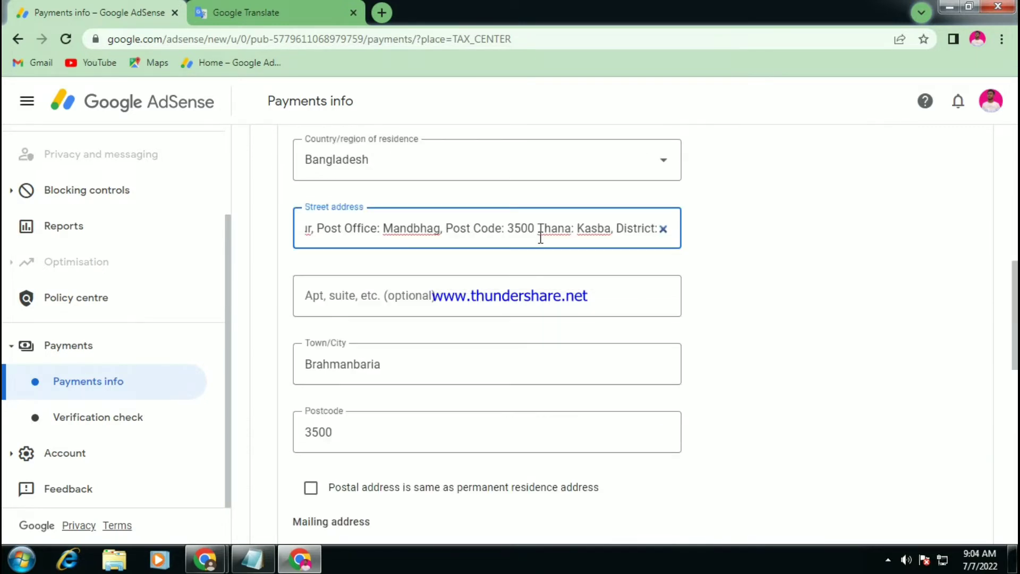
Shorten the street address below 128 characters and submit the address step.
{"action": "type", "text": ","}
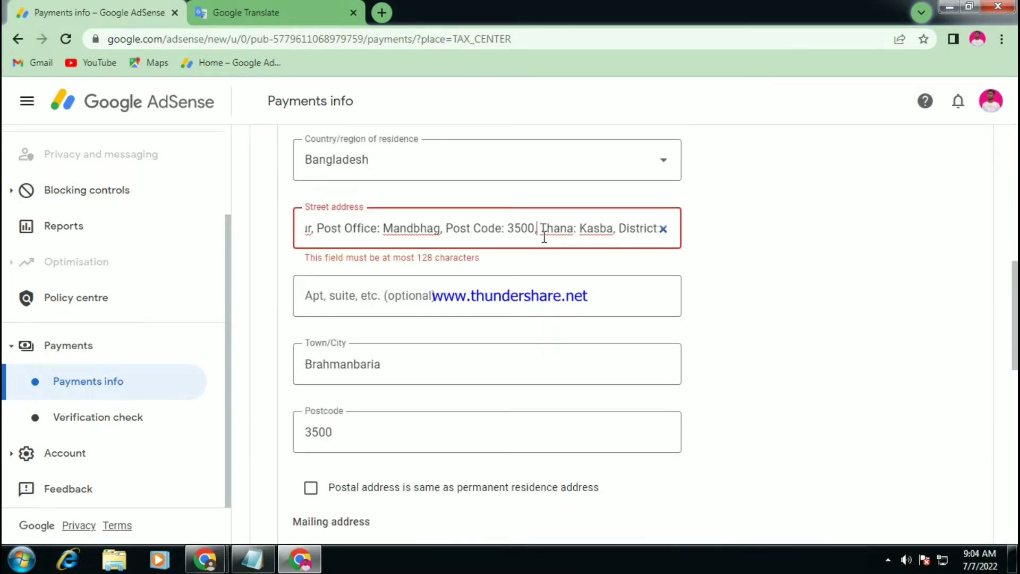
{"action": "key", "text": "Tab"}
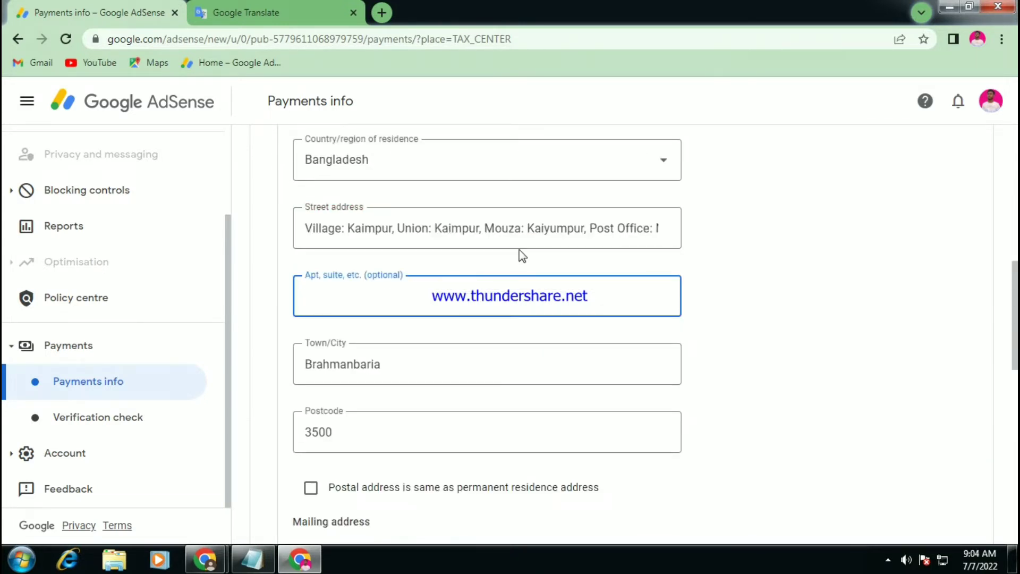
{"action": "left_click", "coordinate": [617, 233]}
{"action": "key", "text": "ctrl+a"}
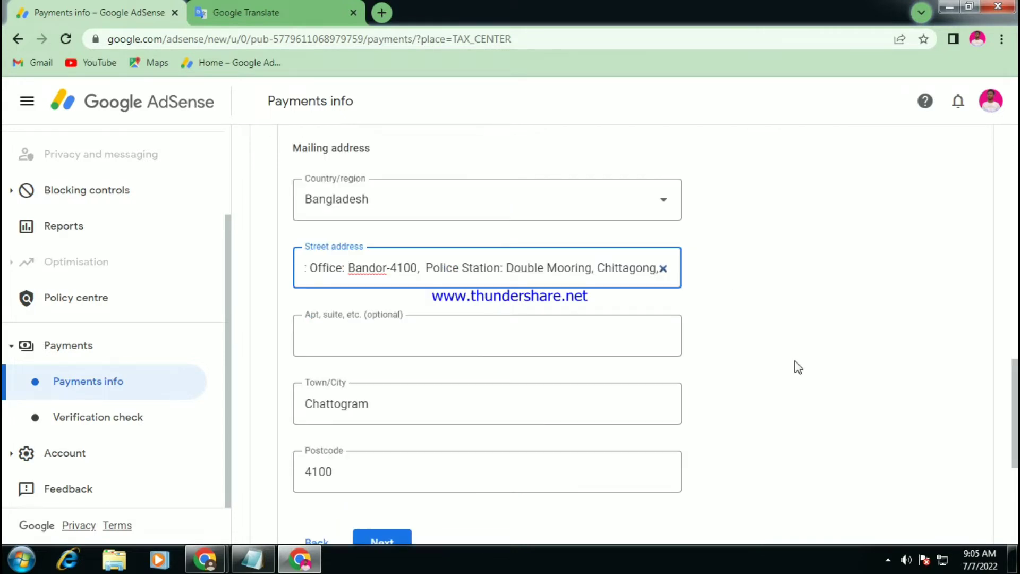
{"action": "scroll", "coordinate": [828, 351], "scroll_direction": "down", "scroll_amount": 1}
{"action": "left_click", "coordinate": [860, 333]}
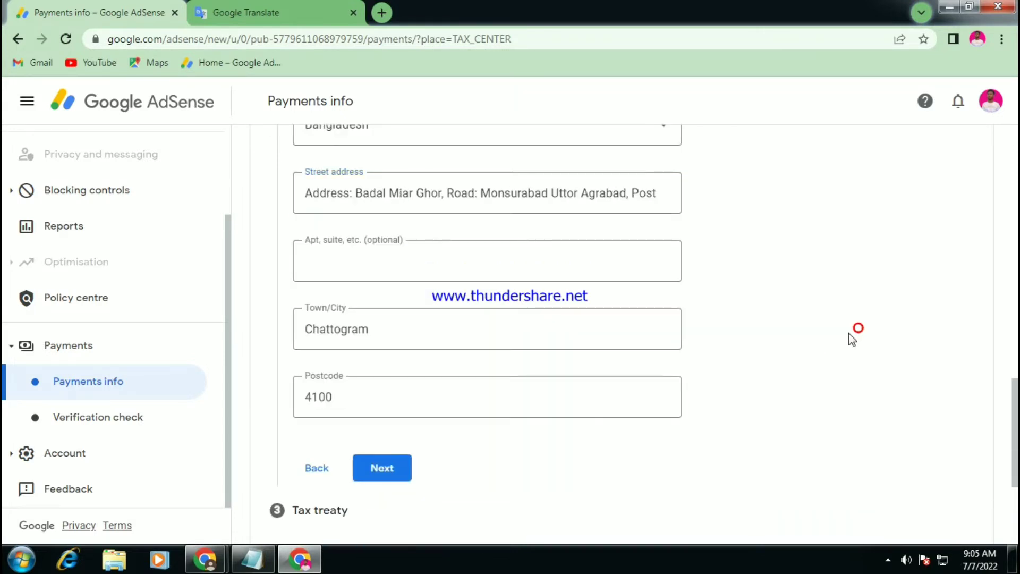
{"action": "scroll", "coordinate": [849, 333], "scroll_direction": "down", "scroll_amount": 3}
{"action": "left_click", "coordinate": [392, 318]}
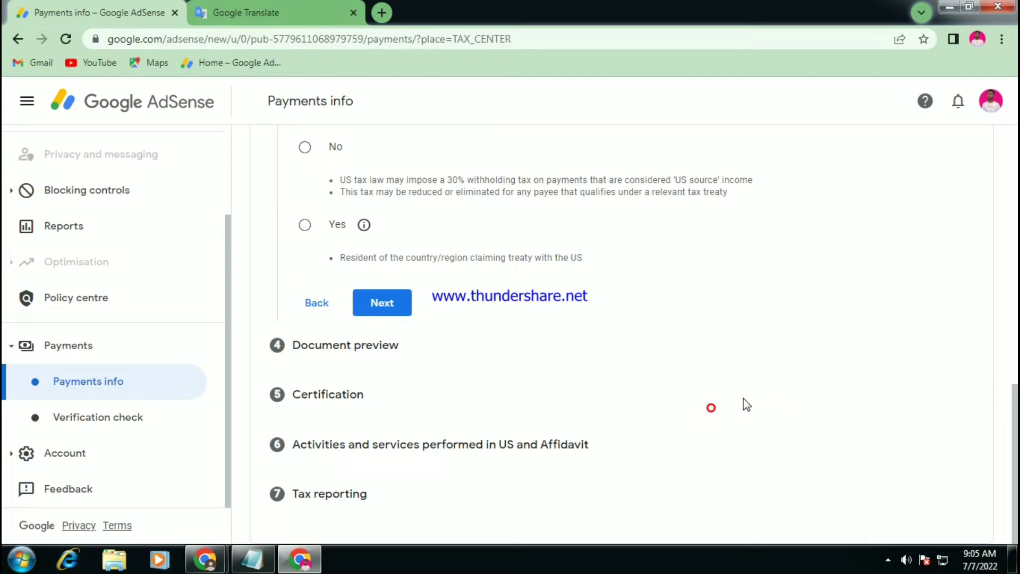
Choose Yes to claim treaty benefits, revealing the residency and special rates options.
{"action": "scroll", "coordinate": [744, 405], "scroll_direction": "up", "scroll_amount": 3}
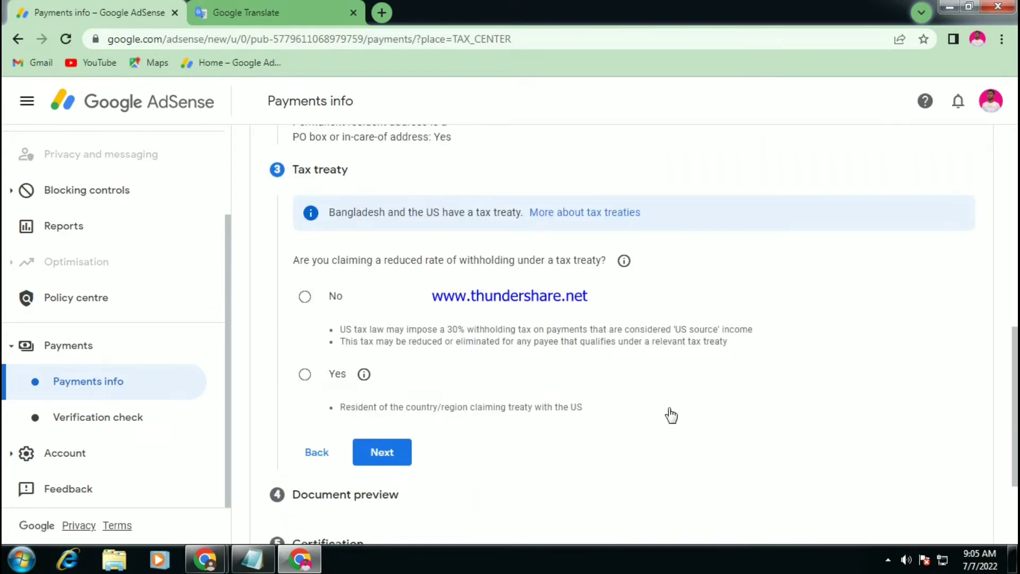
{"action": "scroll", "coordinate": [671, 412], "scroll_direction": "up", "scroll_amount": 1}
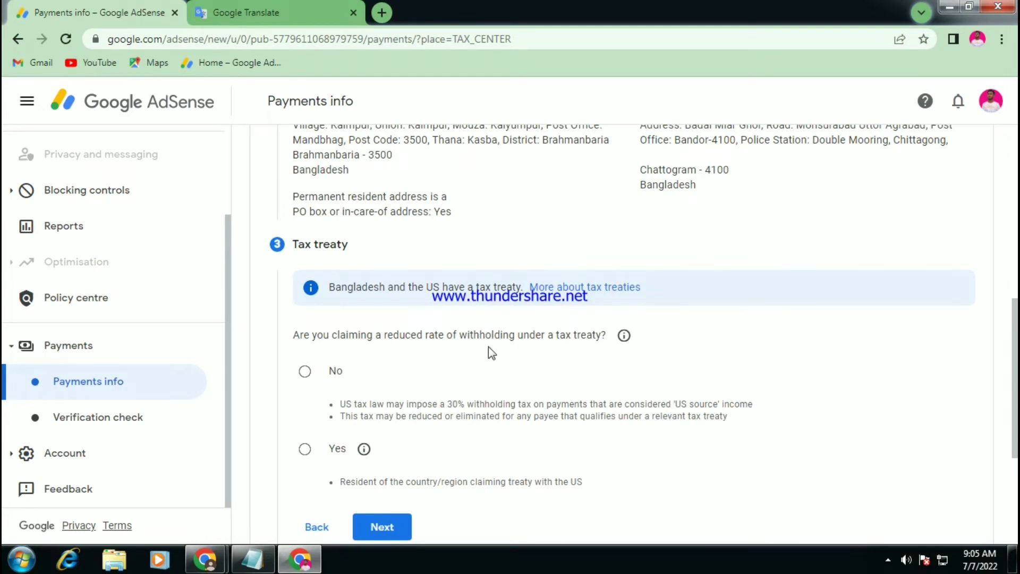
{"action": "scroll", "coordinate": [503, 352], "scroll_direction": "down", "scroll_amount": 1}
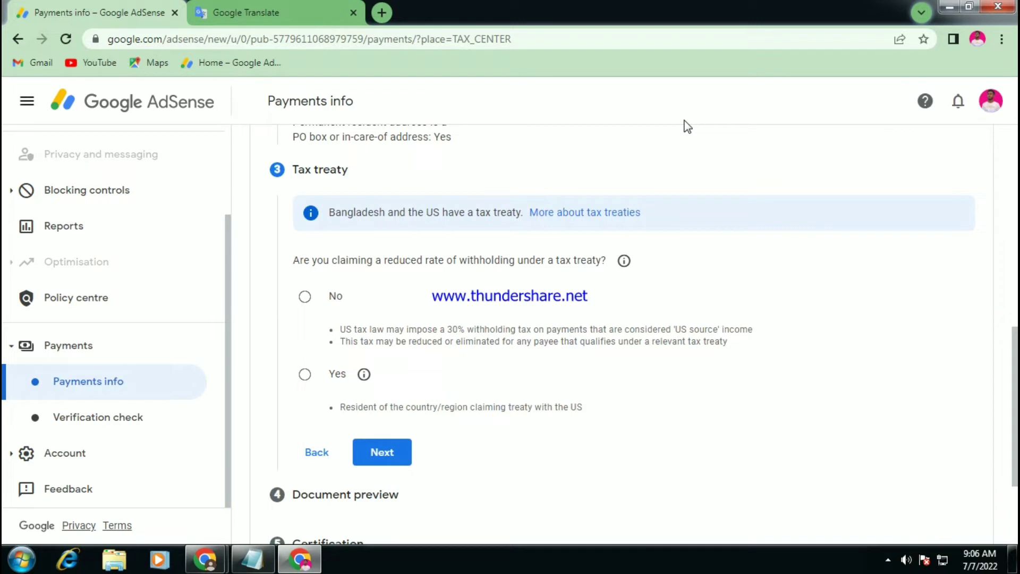
{"action": "left_click", "coordinate": [305, 374]}
Confirm residence in the treaty country Bangladesh.
{"action": "scroll", "coordinate": [306, 371], "scroll_direction": "down", "scroll_amount": 1}
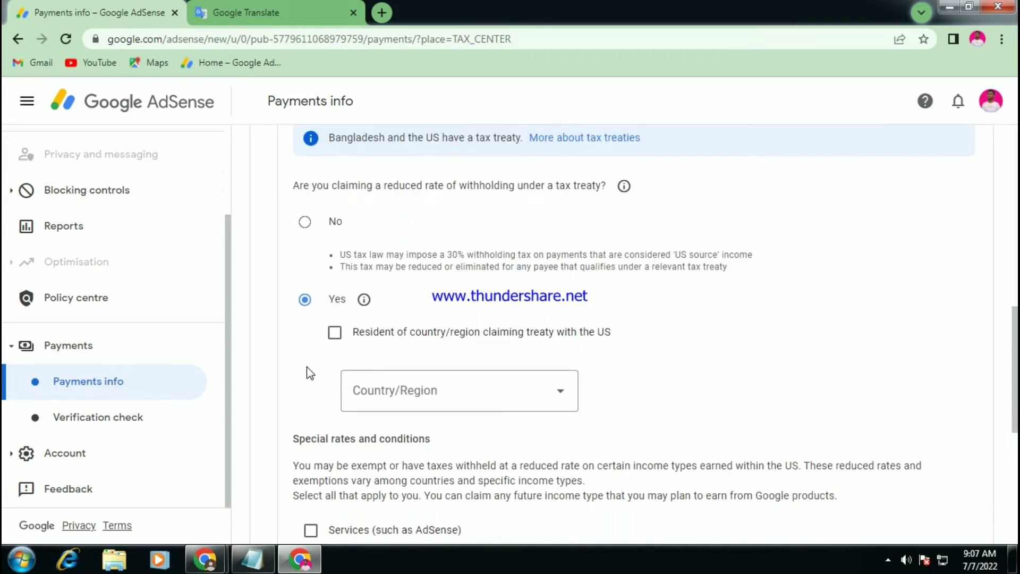
{"action": "left_click", "coordinate": [334, 333]}
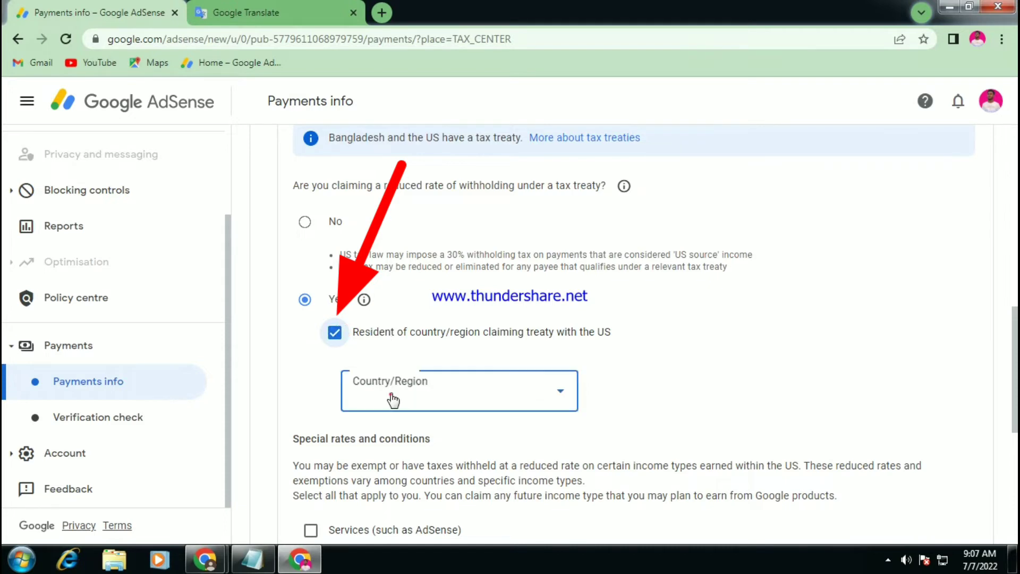
{"action": "left_click", "coordinate": [404, 391]}
{"action": "scroll", "coordinate": [409, 401], "scroll_direction": "down", "scroll_amount": 2}
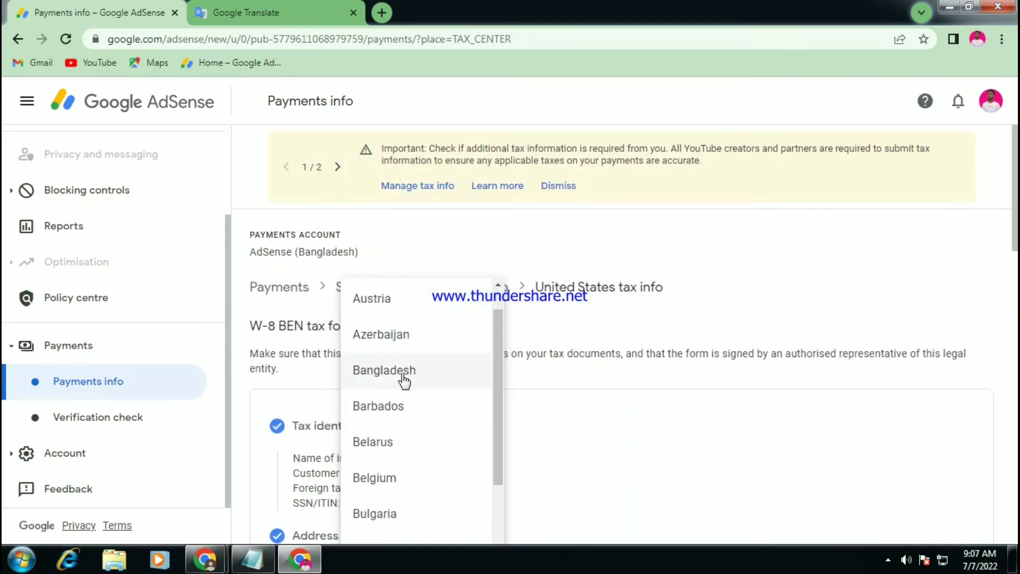
{"action": "left_click", "coordinate": [405, 375]}
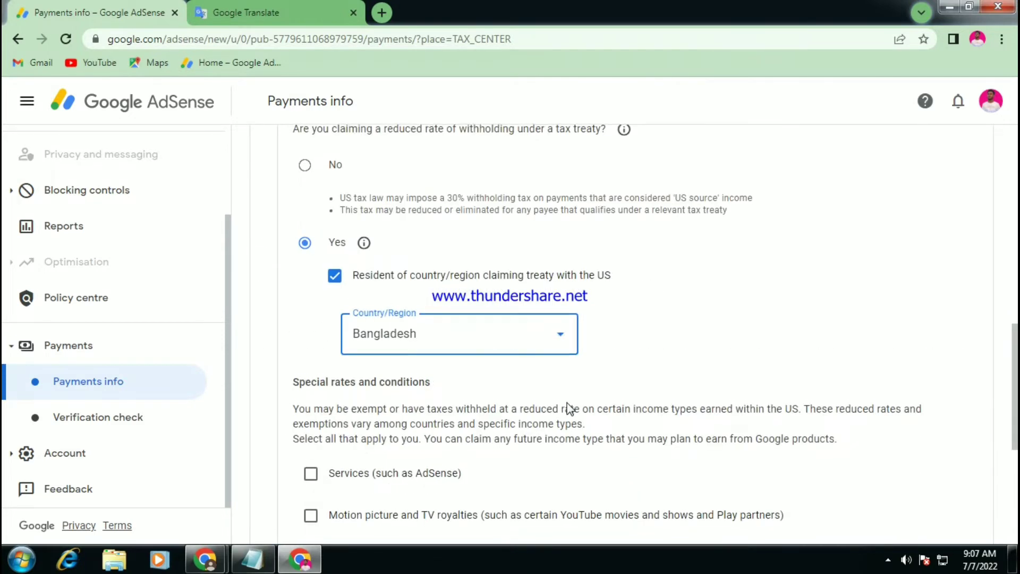
Claim a 0% rate on Services income under Article 7 paragraph 1, affirming its terms.
{"action": "scroll", "coordinate": [439, 399], "scroll_direction": "down", "scroll_amount": 3}
{"action": "left_click", "coordinate": [312, 325]}
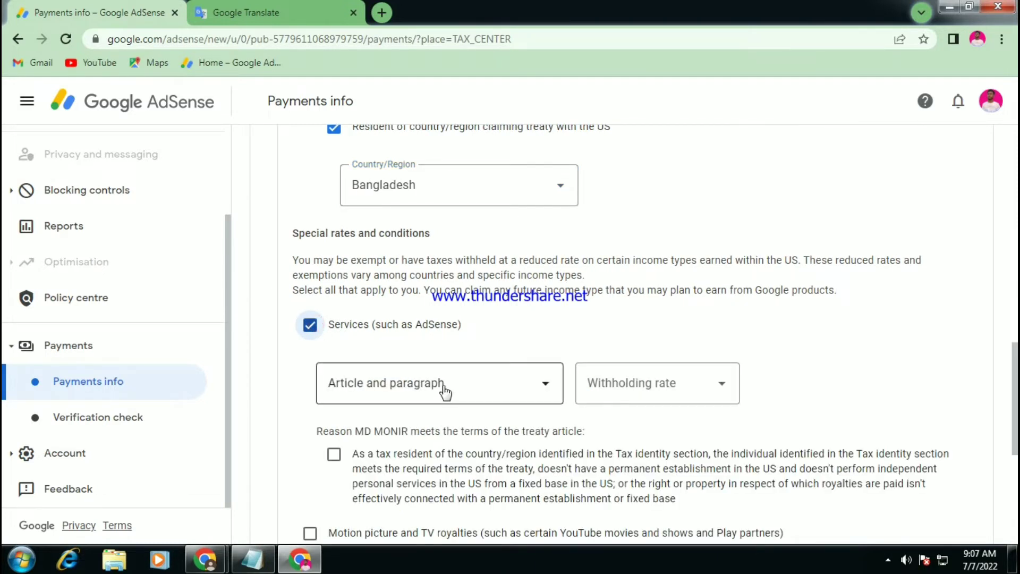
{"action": "left_click", "coordinate": [445, 391]}
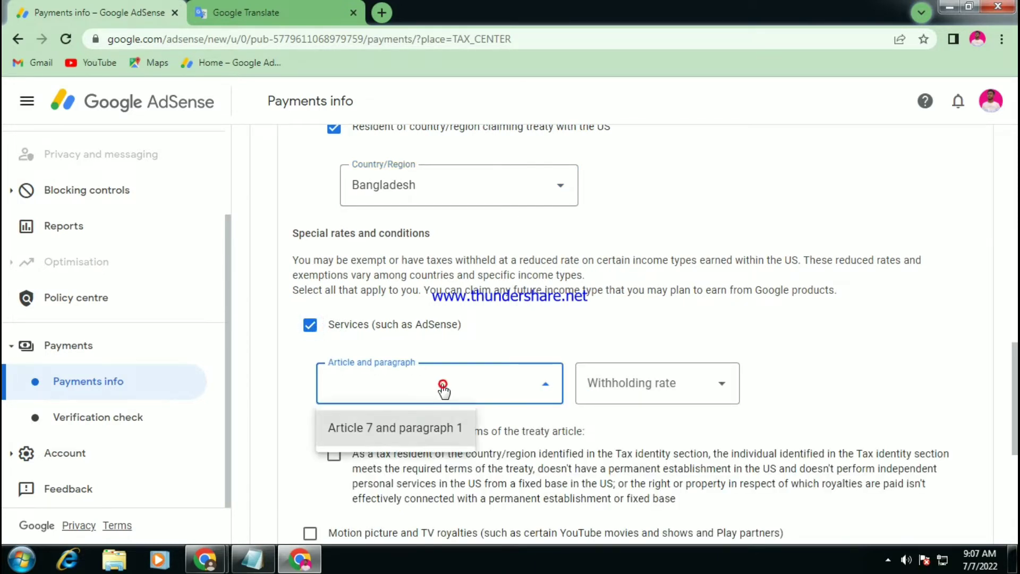
{"action": "left_click", "coordinate": [426, 430]}
{"action": "left_click", "coordinate": [604, 387]}
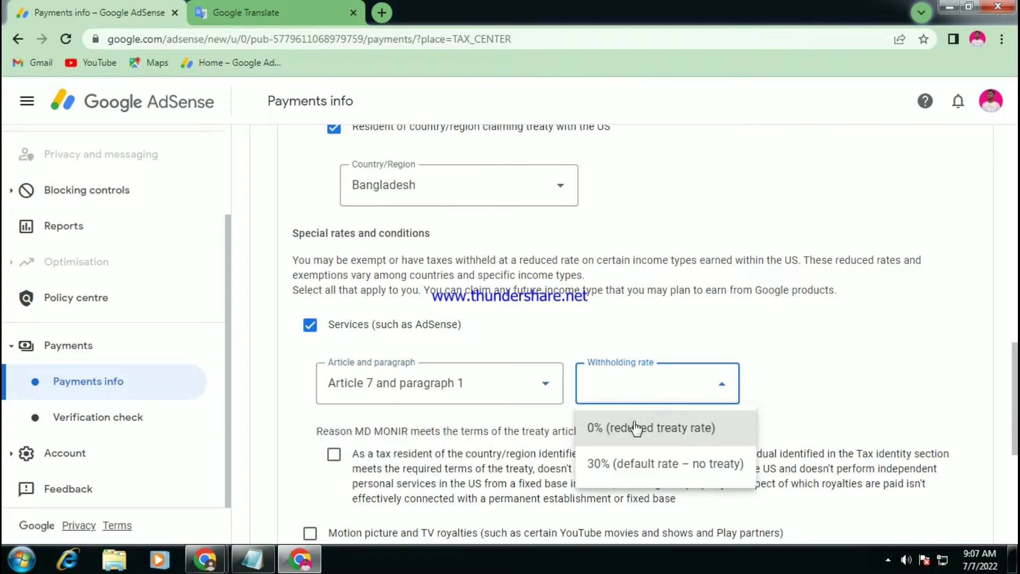
{"action": "left_click", "coordinate": [636, 428]}
{"action": "scroll", "coordinate": [638, 423], "scroll_direction": "down", "scroll_amount": 3}
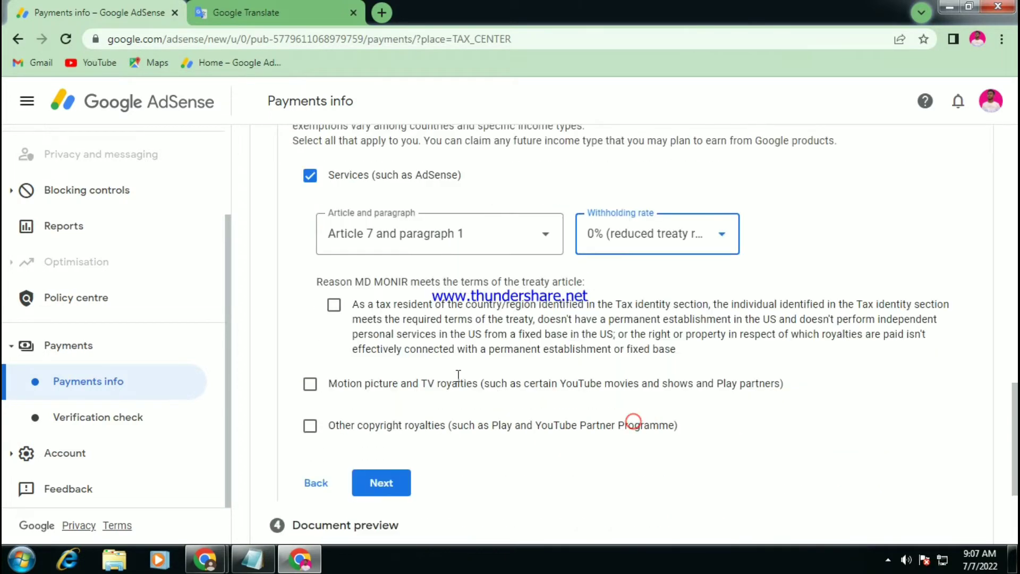
{"action": "left_click", "coordinate": [343, 307]}
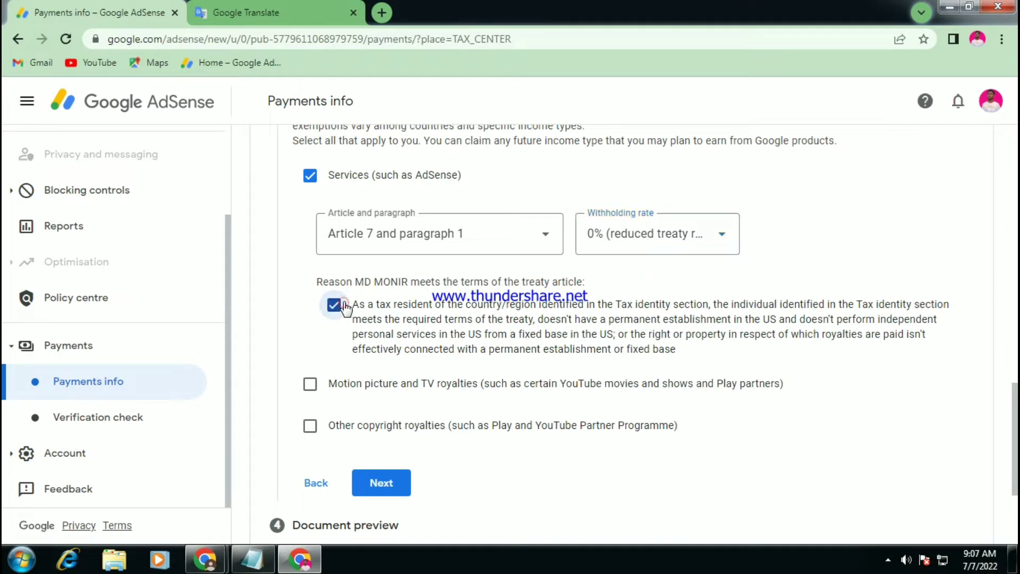
Claim Motion picture/TV royalties under Article 12 paragraph 2 at 10%, confirming the treaty reason.
{"action": "left_click", "coordinate": [320, 387]}
{"action": "left_click", "coordinate": [440, 434]}
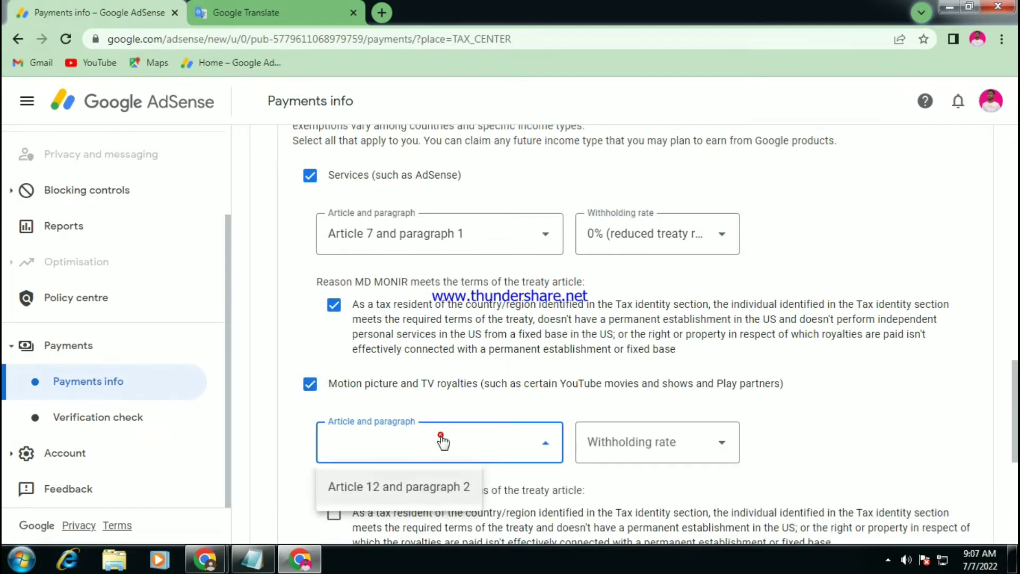
{"action": "left_click", "coordinate": [434, 488]}
{"action": "left_click", "coordinate": [609, 434]}
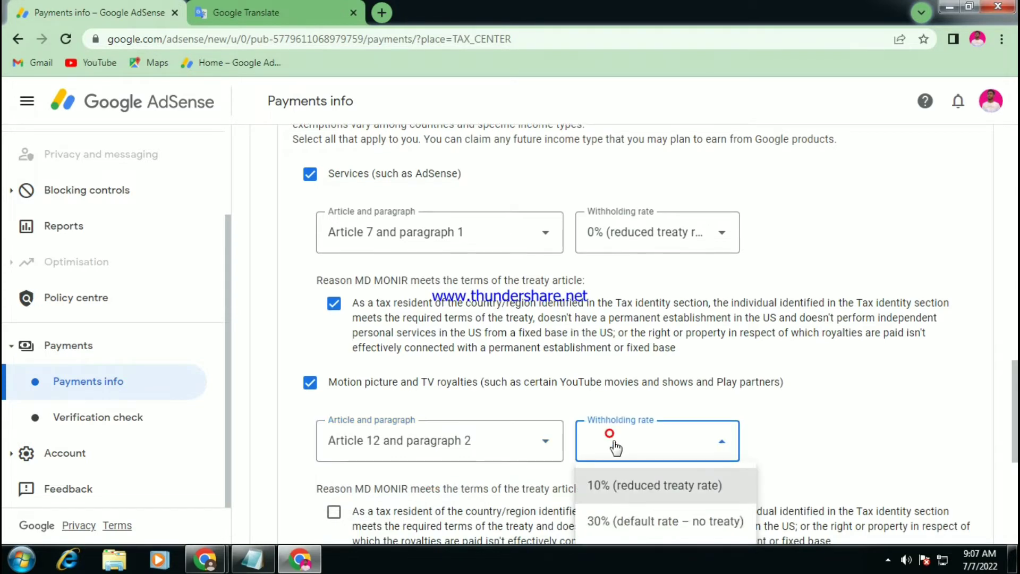
{"action": "left_click", "coordinate": [629, 485]}
{"action": "scroll", "coordinate": [624, 452], "scroll_direction": "down", "scroll_amount": 3}
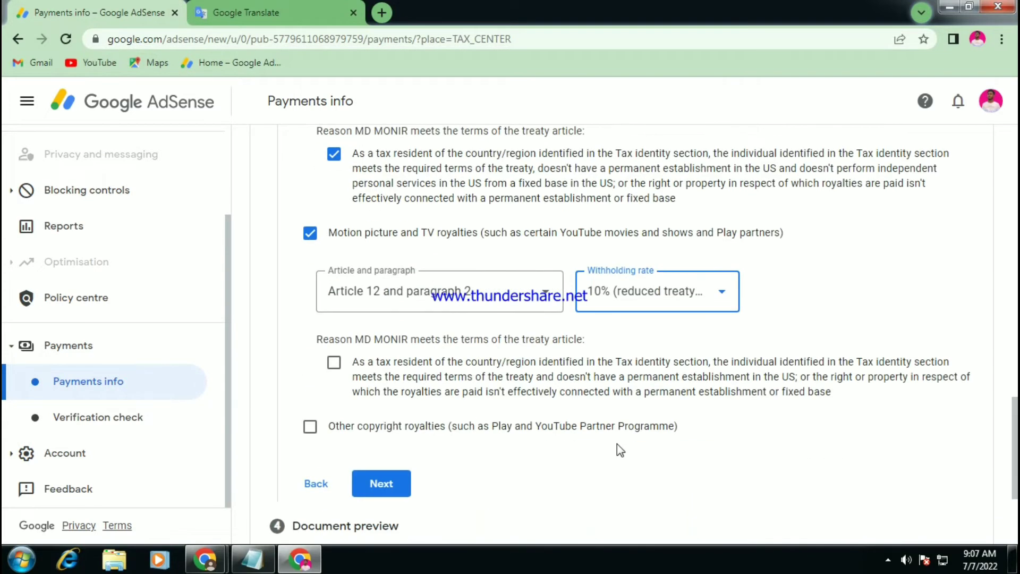
{"action": "left_click", "coordinate": [334, 362]}
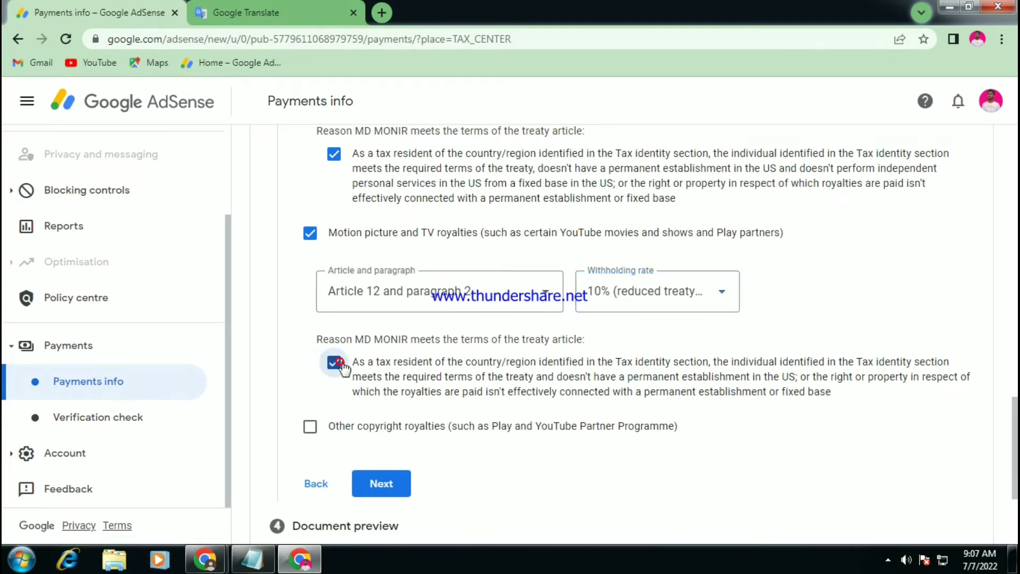
Add Other copyright royalties under Article 12 paragraph 2 at the 10% rate.
{"action": "left_click", "coordinate": [310, 426]}
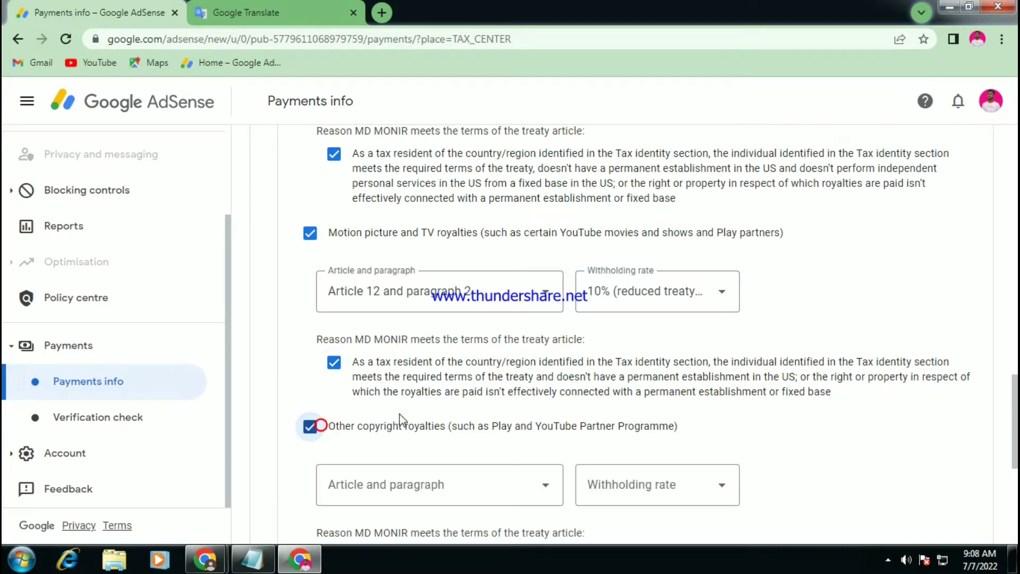
{"action": "scroll", "coordinate": [403, 410], "scroll_direction": "down", "scroll_amount": 2}
{"action": "scroll", "coordinate": [402, 410], "scroll_direction": "down", "scroll_amount": 1}
{"action": "left_click", "coordinate": [399, 338]}
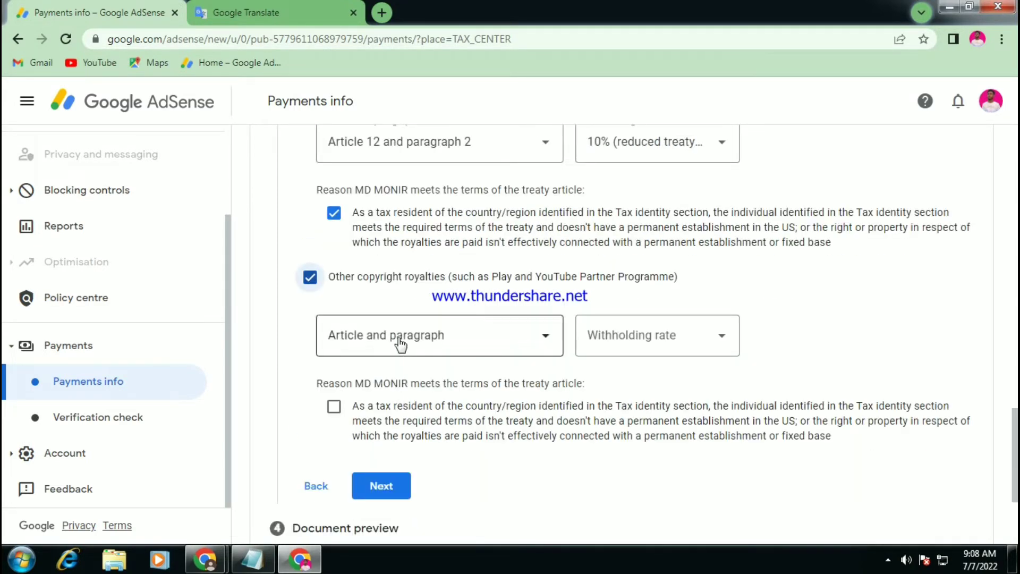
{"action": "left_click", "coordinate": [405, 382]}
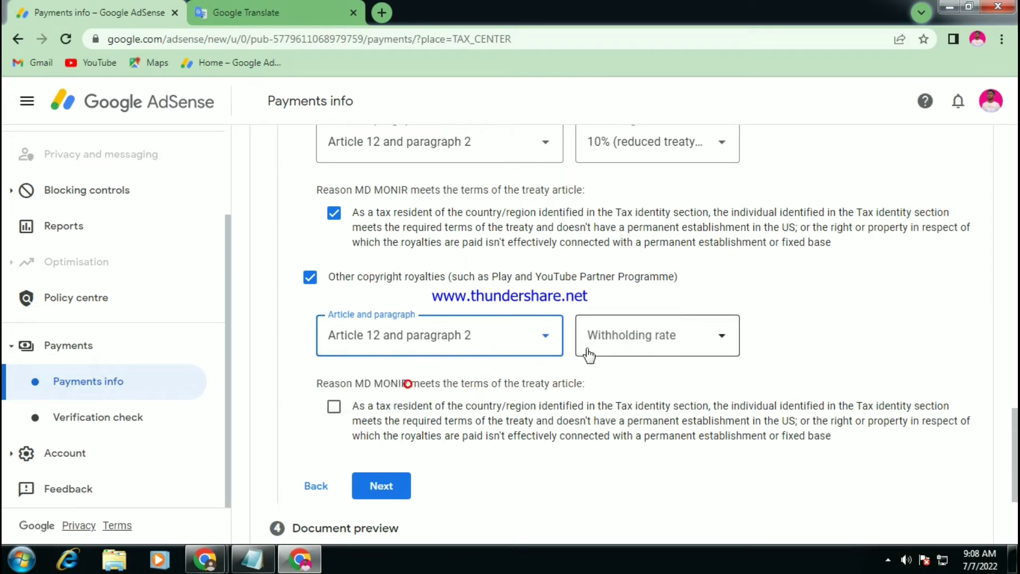
{"action": "left_click", "coordinate": [595, 341]}
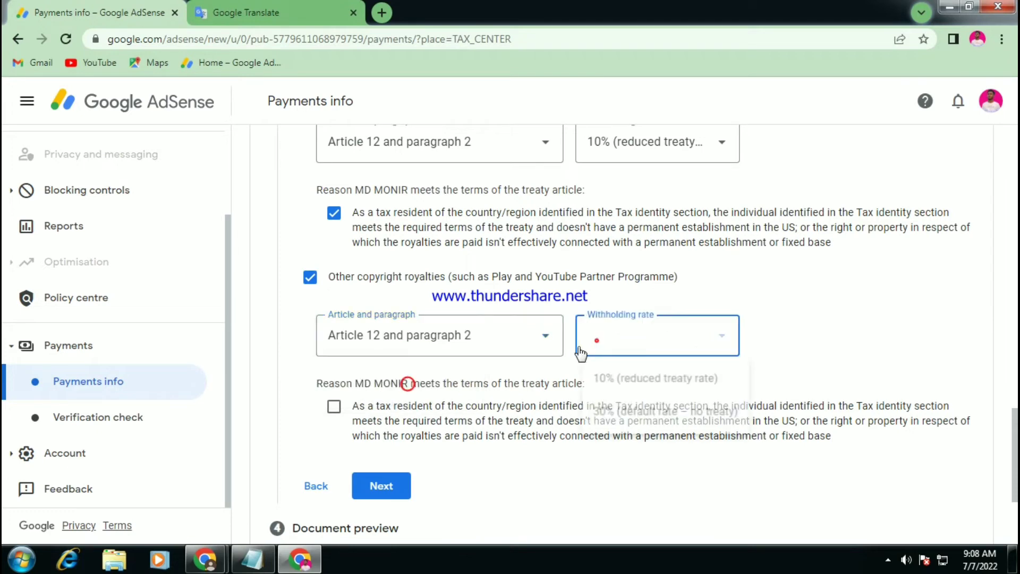
{"action": "left_click", "coordinate": [683, 380]}
{"action": "scroll", "coordinate": [446, 335], "scroll_direction": "down", "scroll_amount": 5}
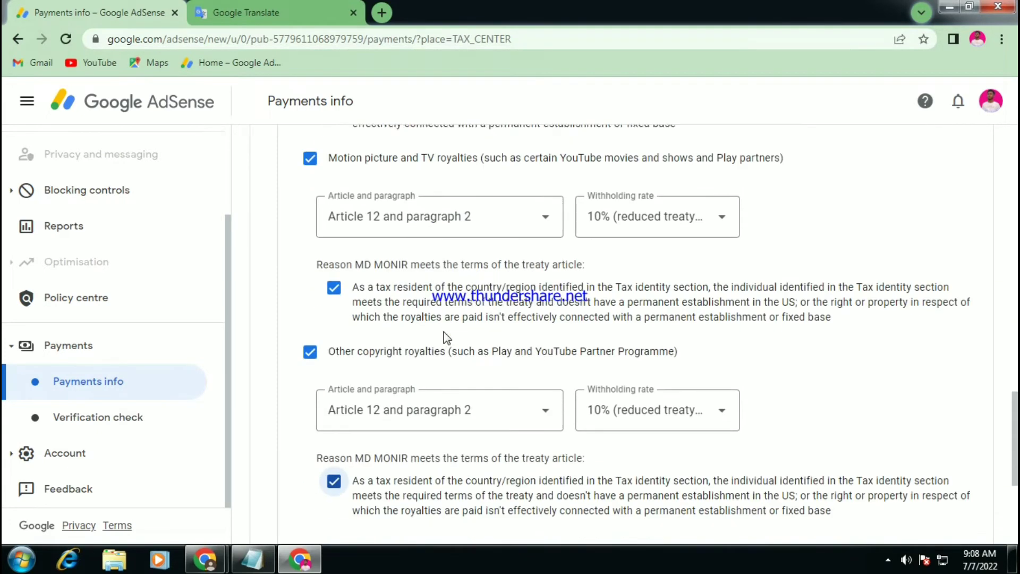
{"action": "scroll", "coordinate": [446, 338], "scroll_direction": "down", "scroll_amount": 2}
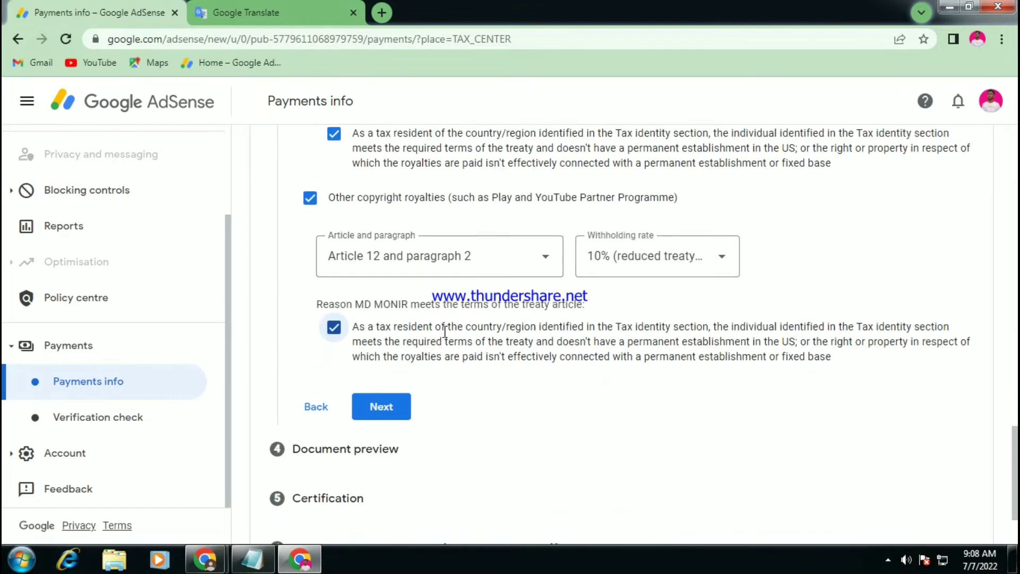
{"action": "scroll", "coordinate": [449, 342], "scroll_direction": "down", "scroll_amount": 2}
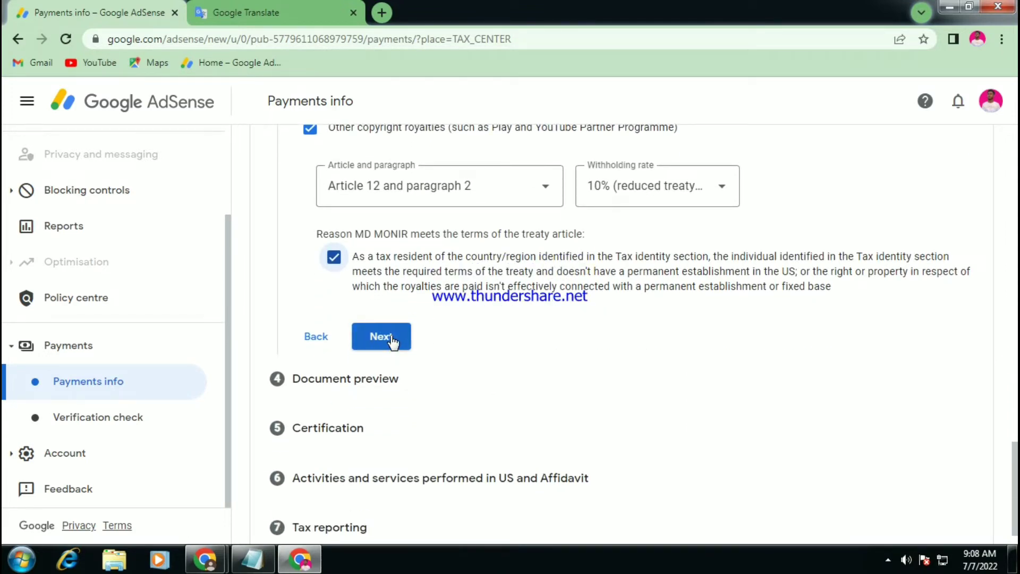
Continue to Document preview and open the generated W-8BEN form PDF in a new tab.
{"action": "left_click", "coordinate": [392, 342]}
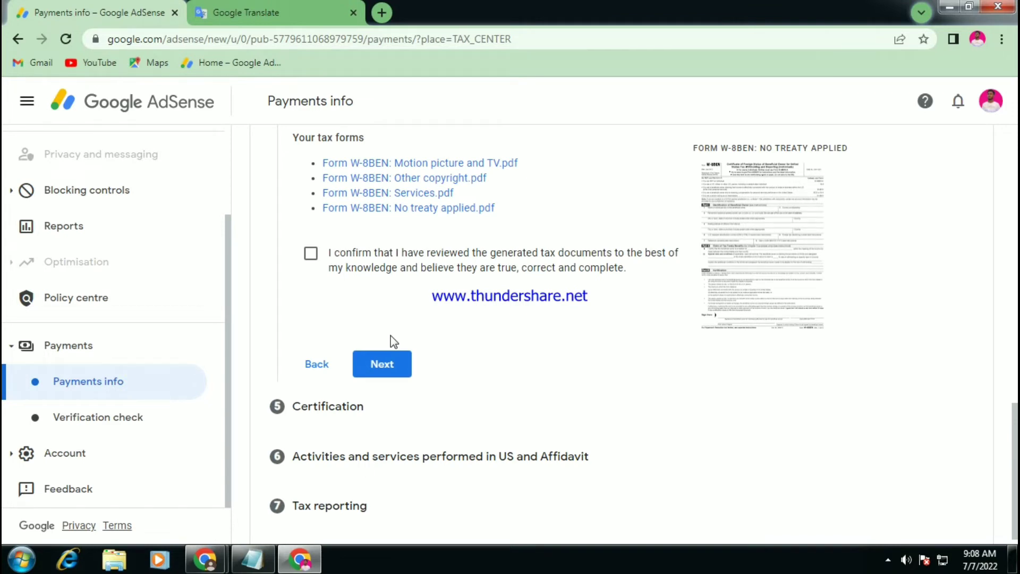
{"action": "scroll", "coordinate": [600, 264], "scroll_direction": "up", "scroll_amount": 1}
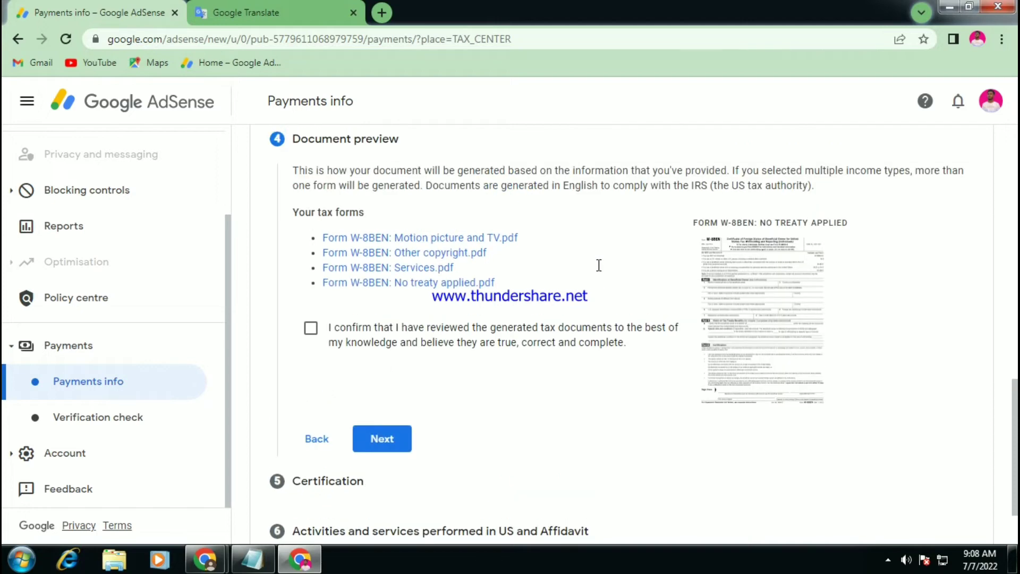
{"action": "left_click", "coordinate": [764, 303]}
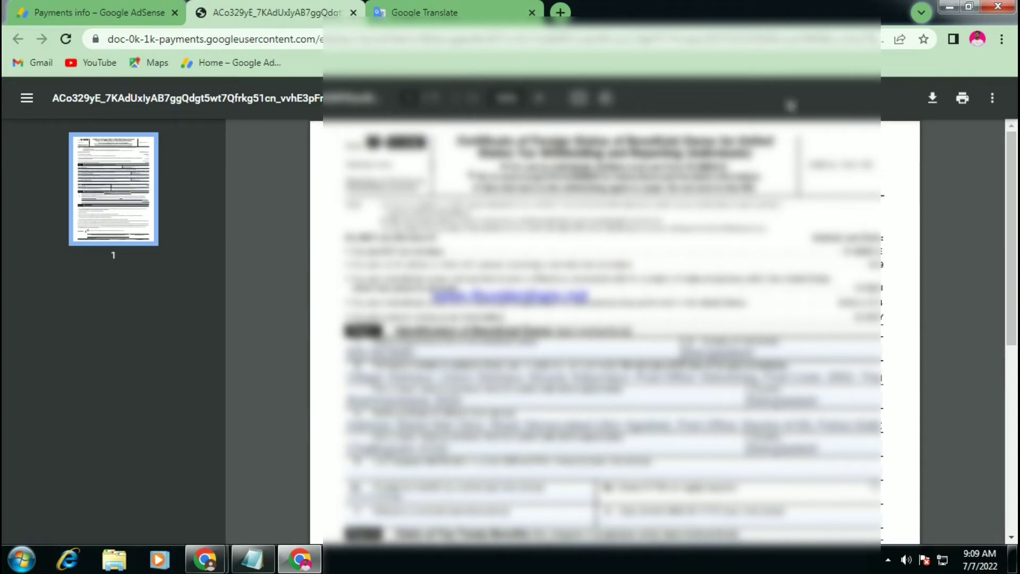
Download the W-8BEN PDF and save it as doc.pdf in Downloads.
{"action": "left_click", "coordinate": [929, 98]}
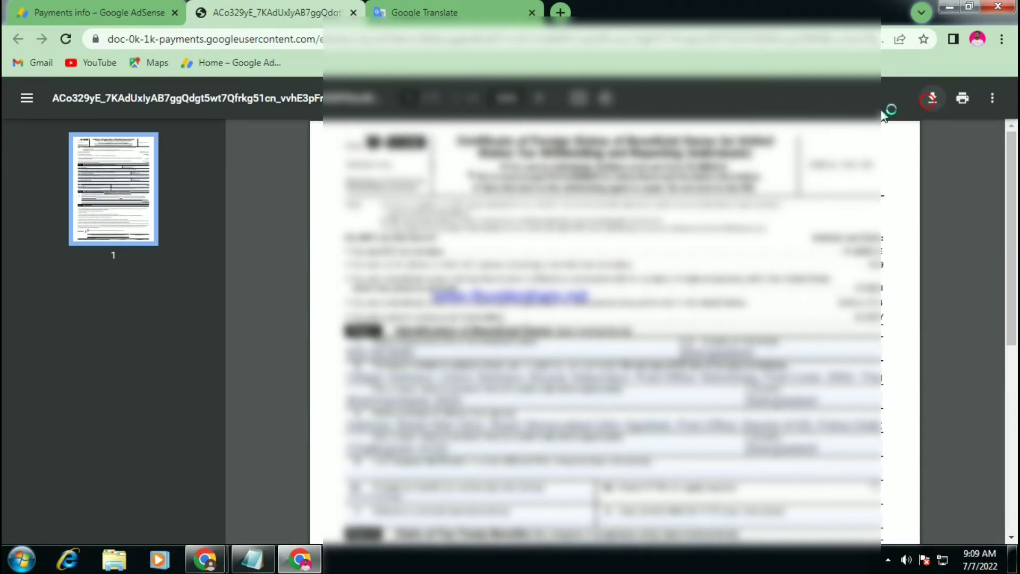
{"action": "left_click", "coordinate": [383, 335]}
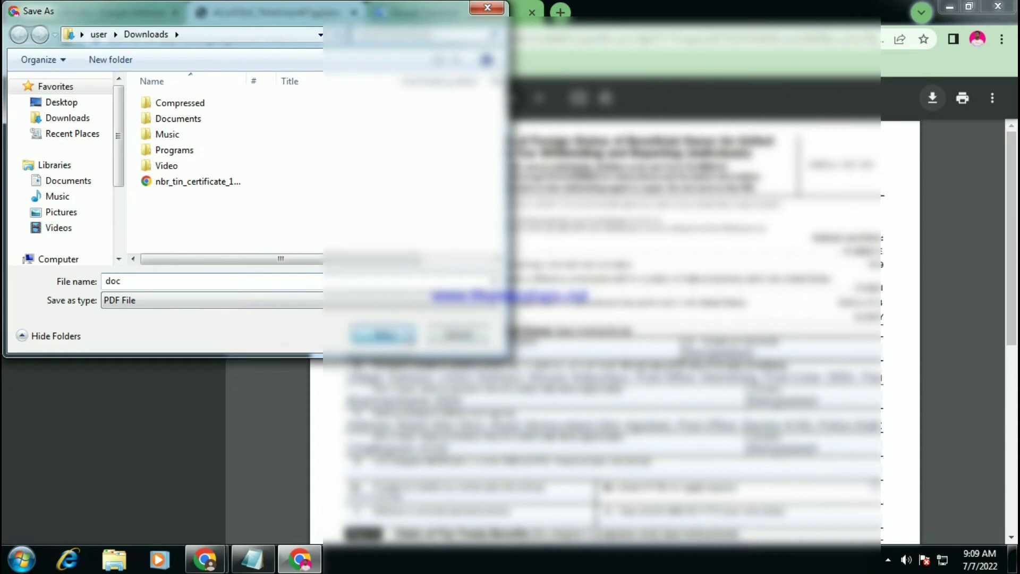
{"action": "scroll", "coordinate": [611, 308], "scroll_direction": "down", "scroll_amount": 4}
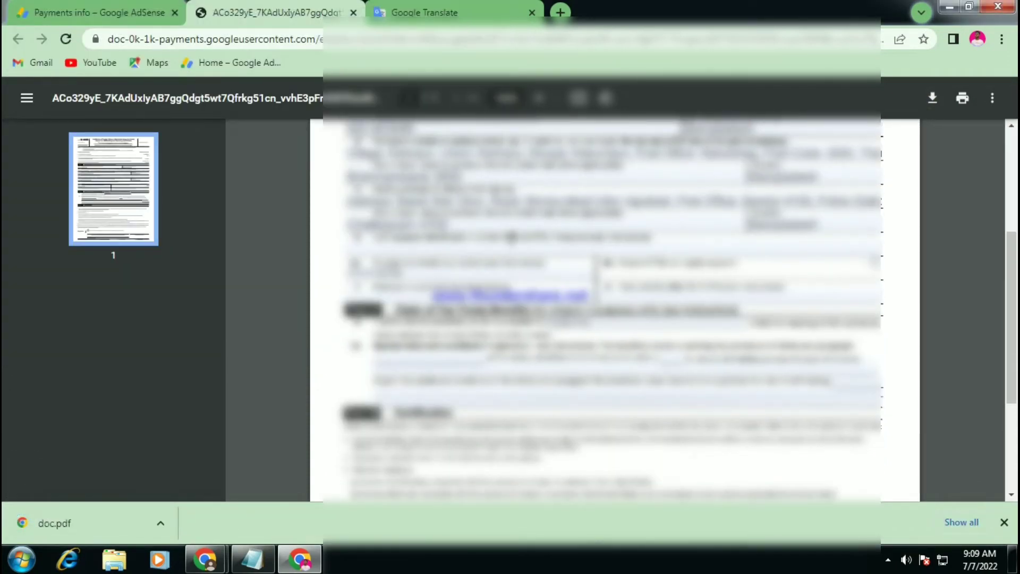
{"action": "scroll", "coordinate": [611, 308], "scroll_direction": "up", "scroll_amount": 1}
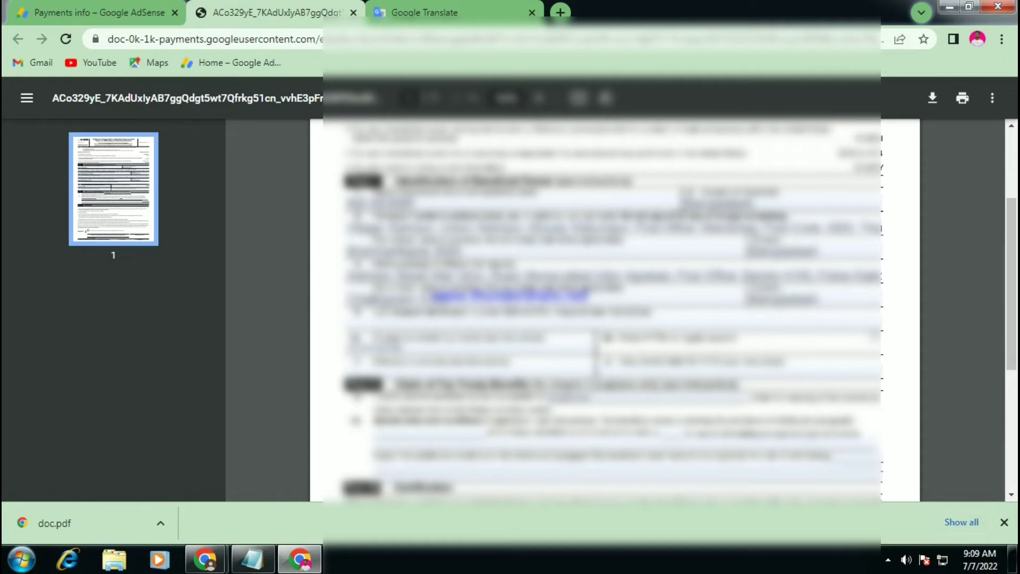
Back on the Payments info tab, confirm the documents were reviewed and continue to Certification.
{"action": "left_click", "coordinate": [150, 9]}
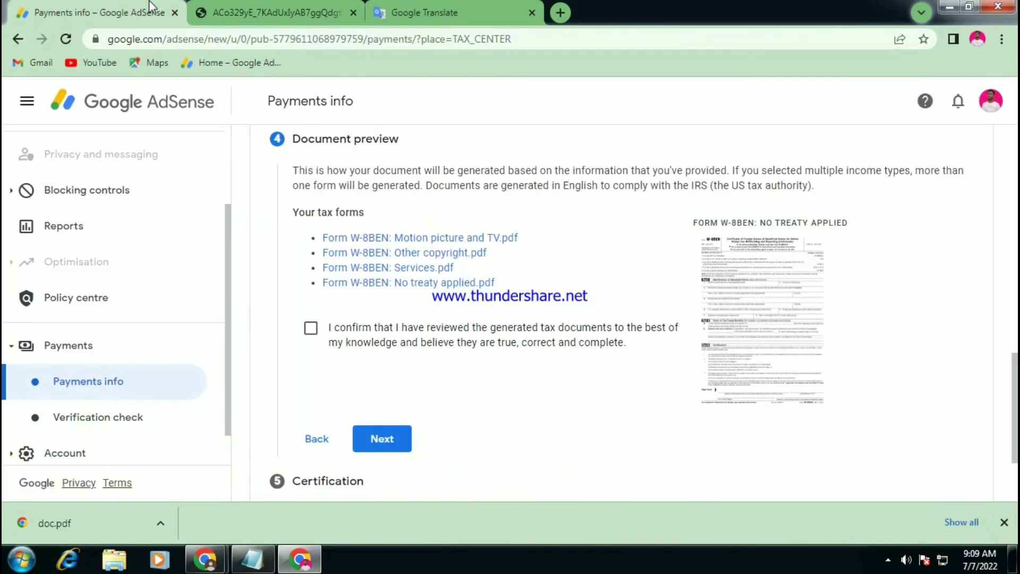
{"action": "left_click", "coordinate": [312, 328]}
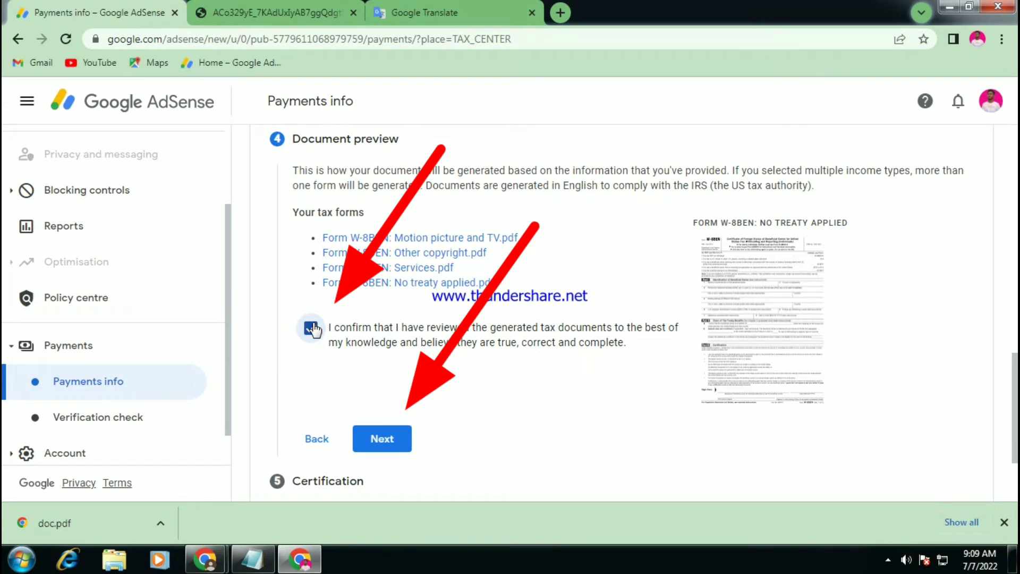
{"action": "left_click", "coordinate": [383, 431]}
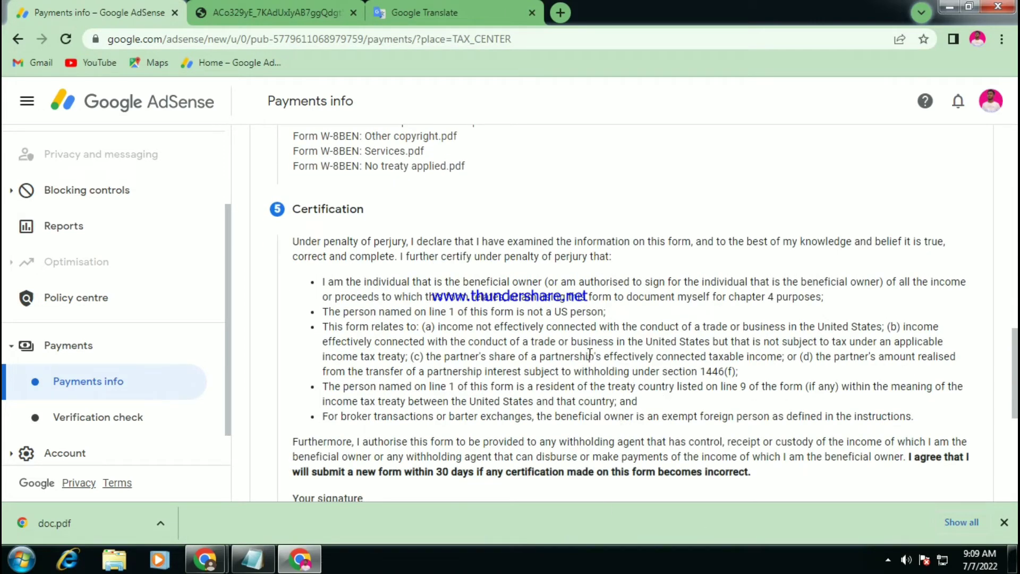
Declare 'Yes, I am the person named' in the tax identity section.
{"action": "scroll", "coordinate": [590, 354], "scroll_direction": "down", "scroll_amount": 3}
{"action": "scroll", "coordinate": [402, 208], "scroll_direction": "up", "scroll_amount": 5}
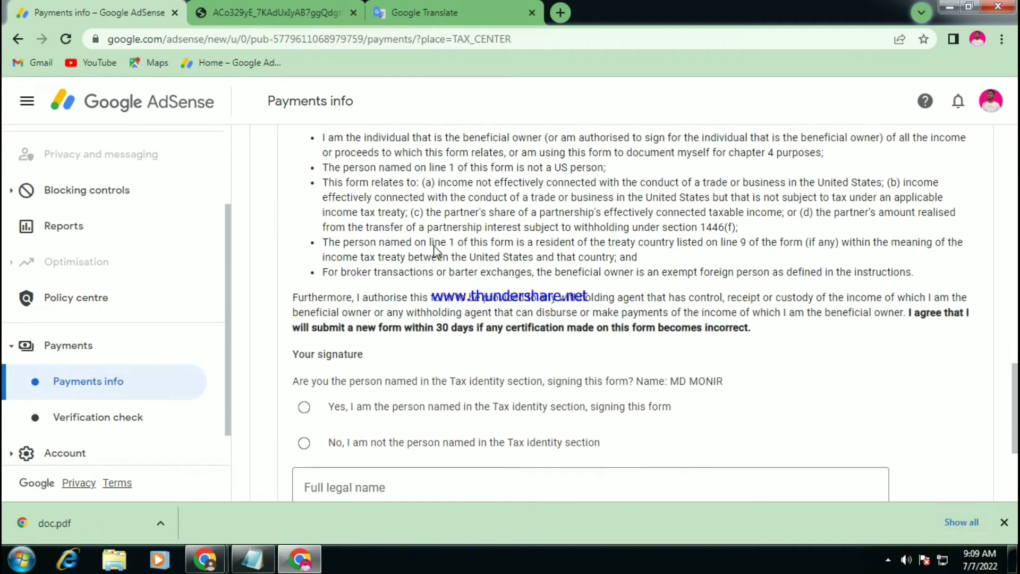
{"action": "scroll", "coordinate": [484, 337], "scroll_direction": "down", "scroll_amount": 5}
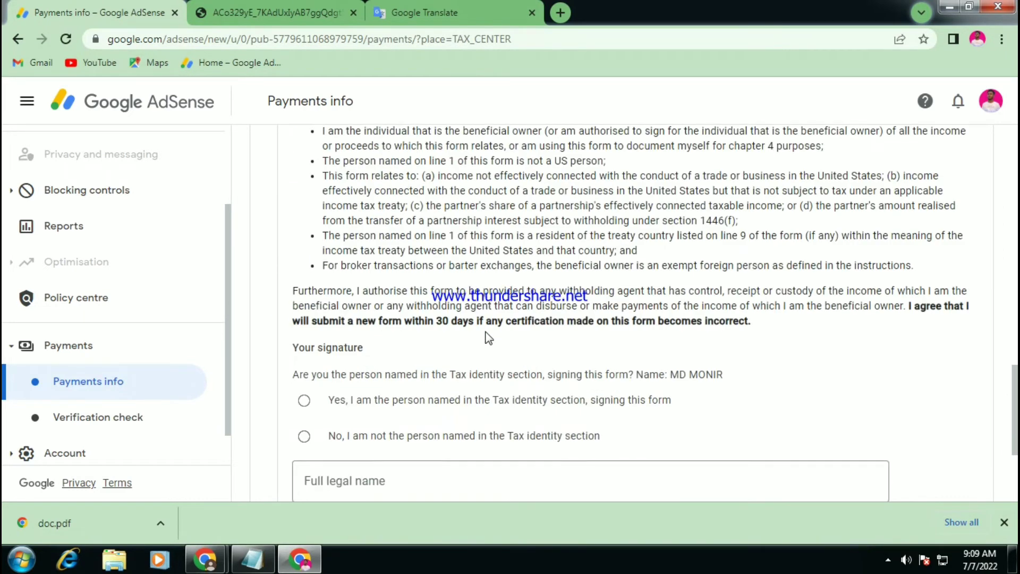
{"action": "scroll", "coordinate": [488, 343], "scroll_direction": "down", "scroll_amount": 4}
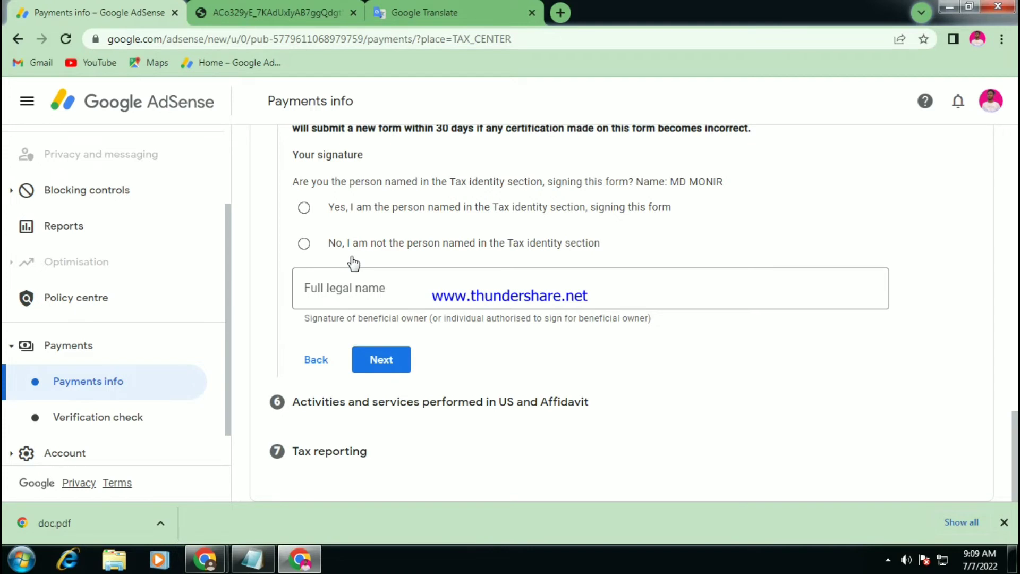
{"action": "left_click", "coordinate": [351, 288]}
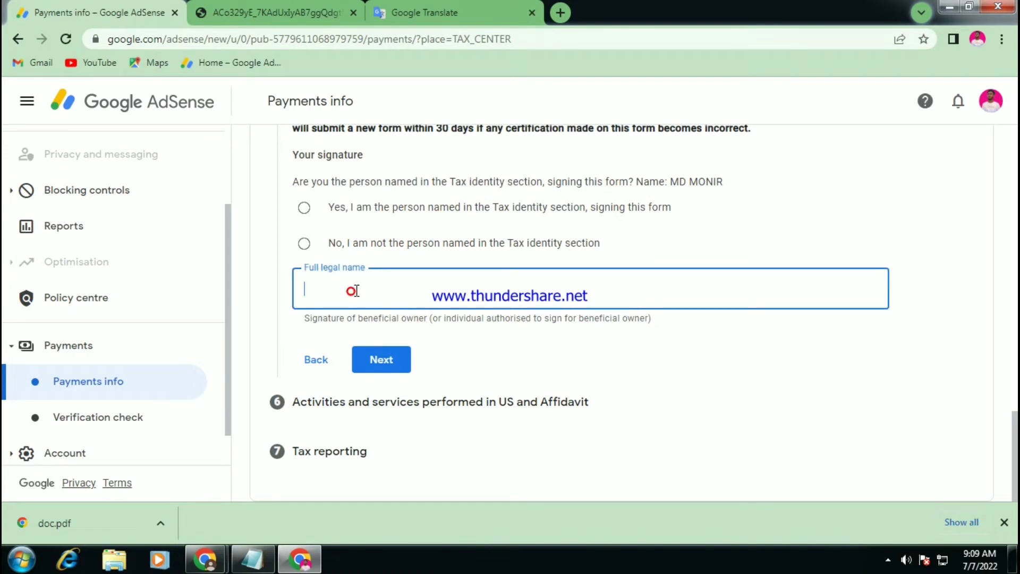
{"action": "left_click", "coordinate": [685, 162]}
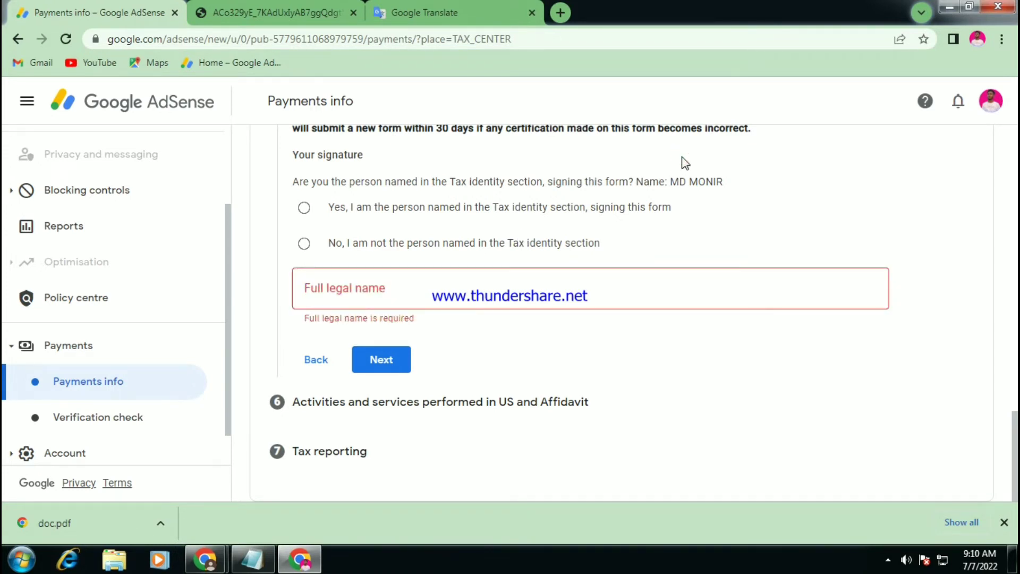
{"action": "left_click", "coordinate": [468, 206]}
Sign with the full legal name and continue to section 6.
{"action": "left_click", "coordinate": [491, 296]}
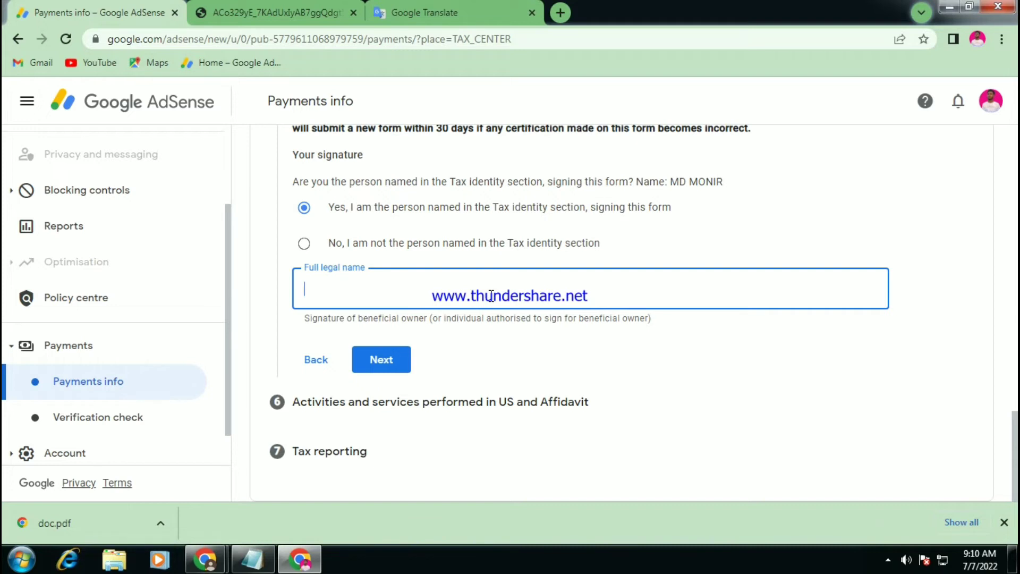
{"action": "type", "text": "MD MONIR"}
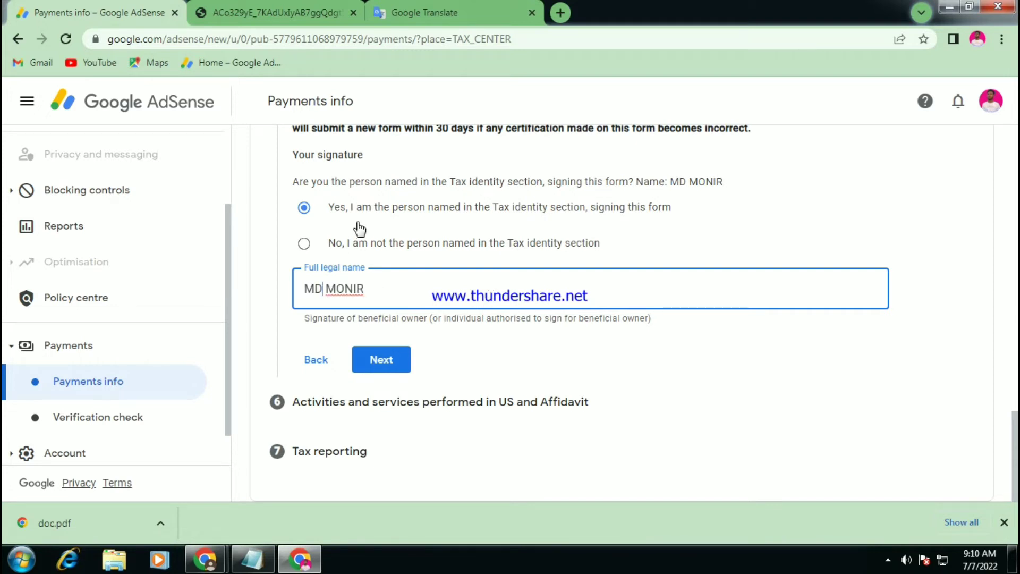
{"action": "left_click", "coordinate": [386, 360]}
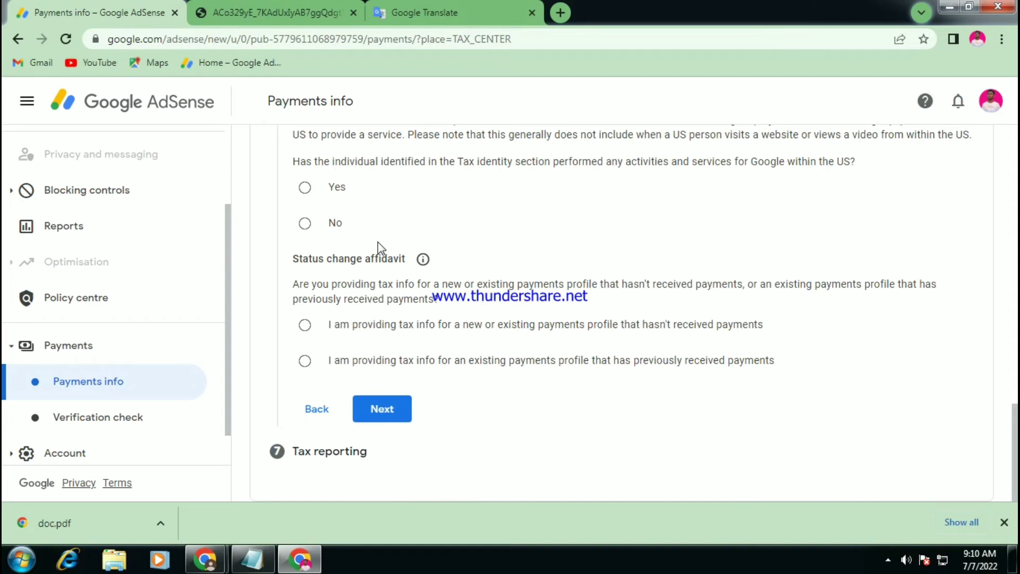
Answer No to US activities, certify services outside the US, and pick the 'hasn't received payments' affidavit.
{"action": "left_click", "coordinate": [326, 221]}
{"action": "left_click", "coordinate": [323, 256]}
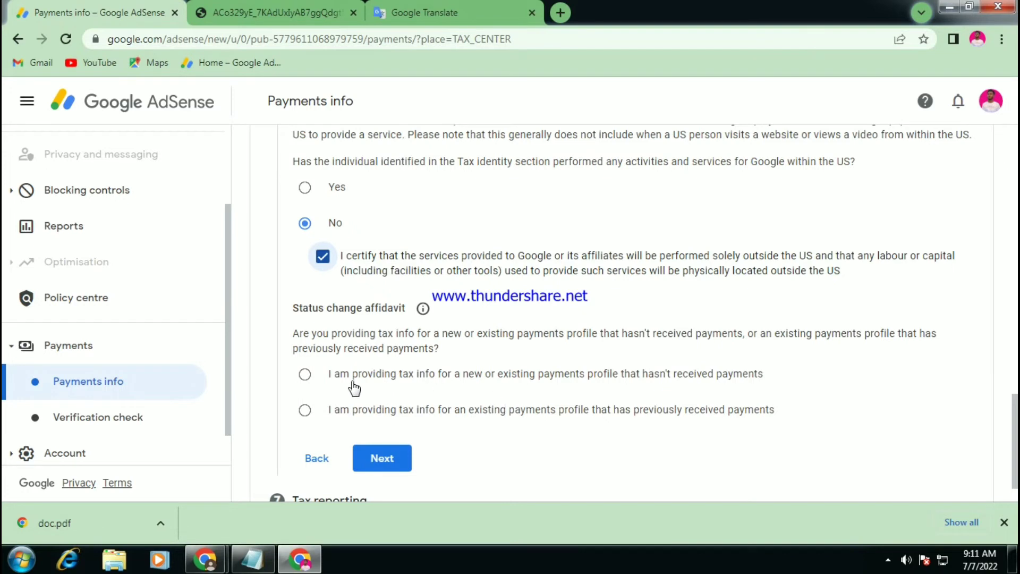
{"action": "left_click", "coordinate": [330, 374]}
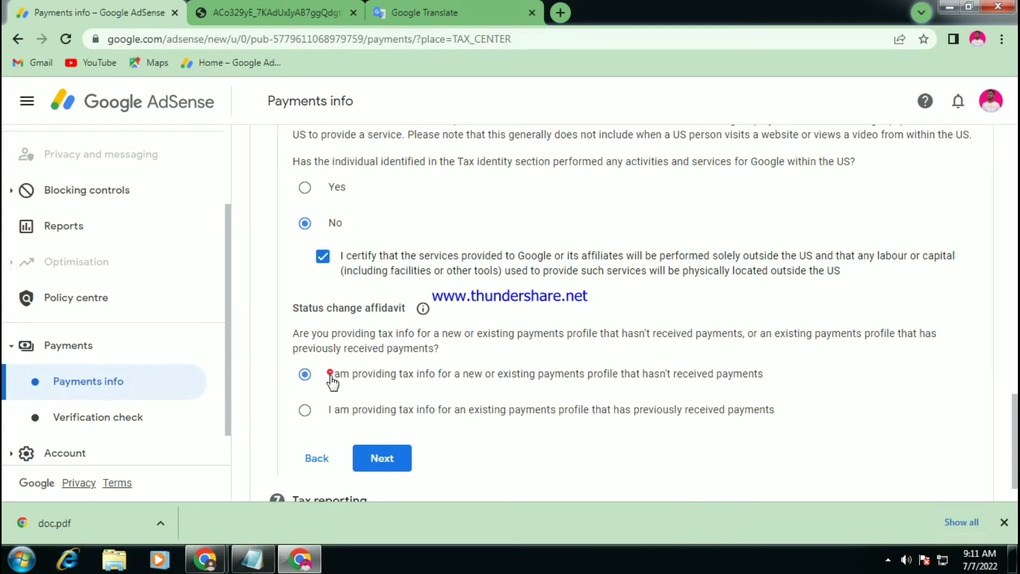
{"action": "scroll", "coordinate": [381, 352], "scroll_direction": "down", "scroll_amount": 1}
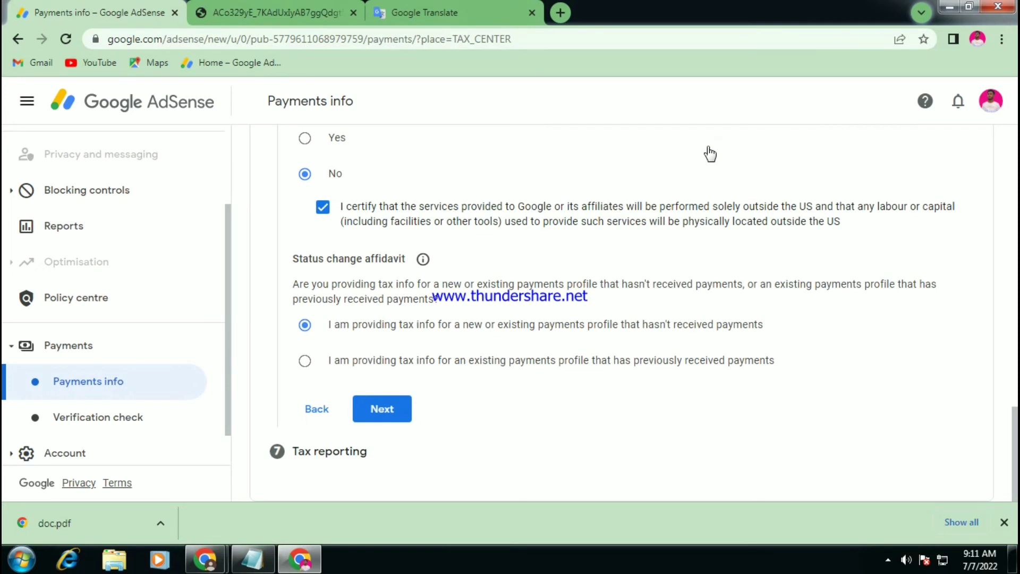
Keep Go paperless, accept the paperless delivery agreement, and submit the tax form.
{"action": "left_click", "coordinate": [395, 410]}
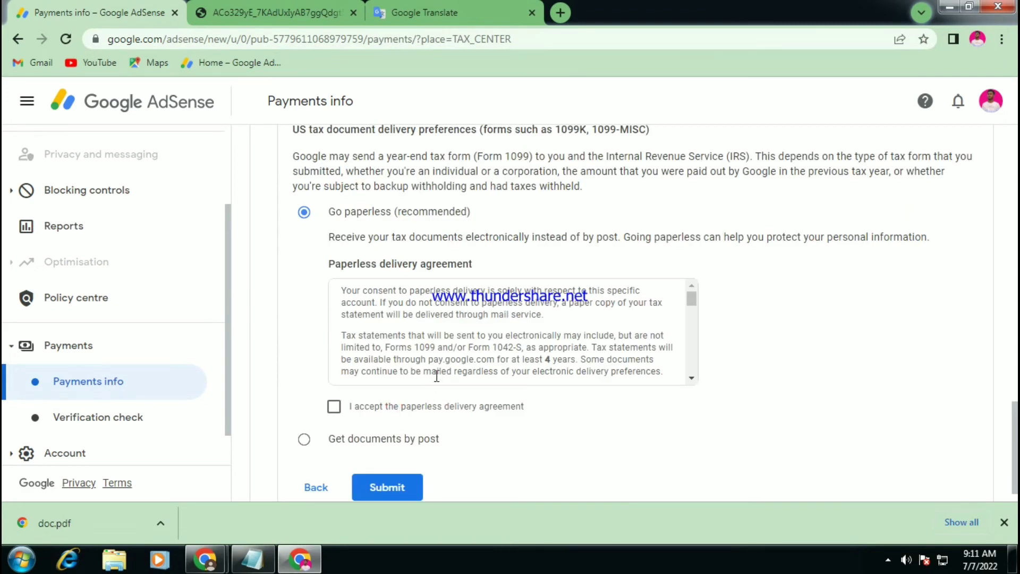
{"action": "scroll", "coordinate": [436, 375], "scroll_direction": "down", "scroll_amount": 3}
{"action": "scroll", "coordinate": [460, 355], "scroll_direction": "down", "scroll_amount": 2}
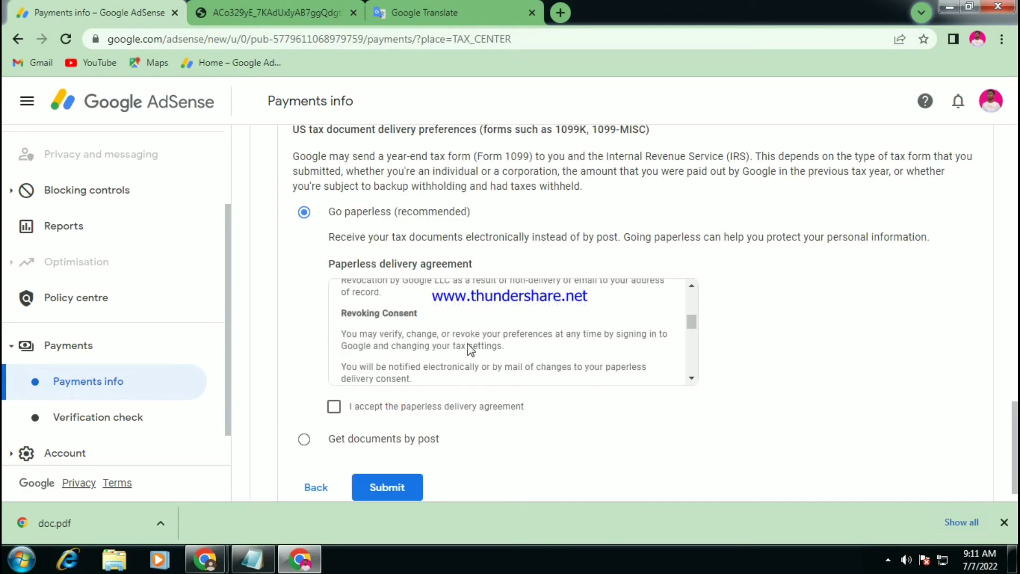
{"action": "scroll", "coordinate": [470, 349], "scroll_direction": "down", "scroll_amount": 3}
{"action": "scroll", "coordinate": [475, 340], "scroll_direction": "down", "scroll_amount": 2}
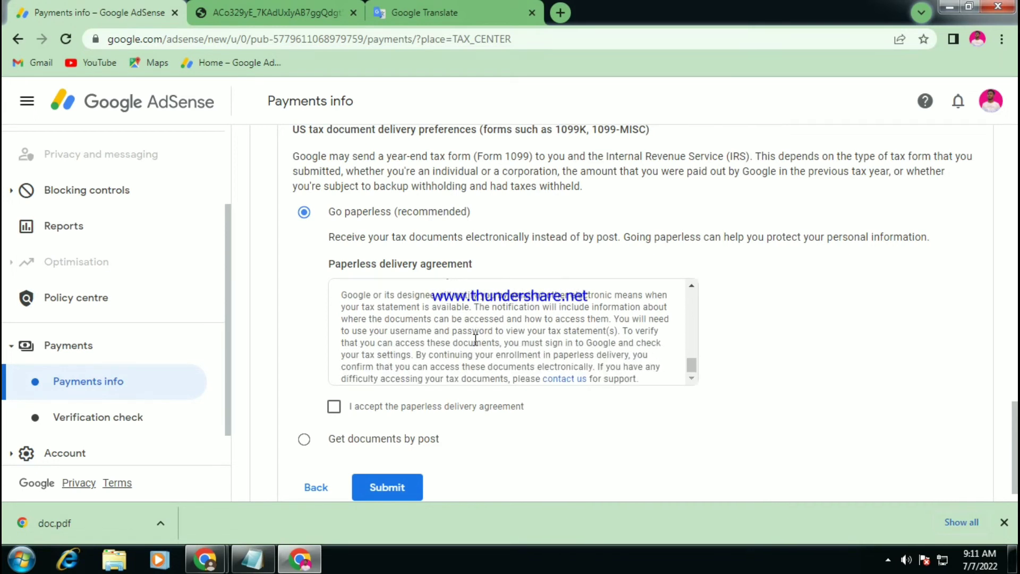
{"action": "scroll", "coordinate": [477, 338], "scroll_direction": "down", "scroll_amount": 1}
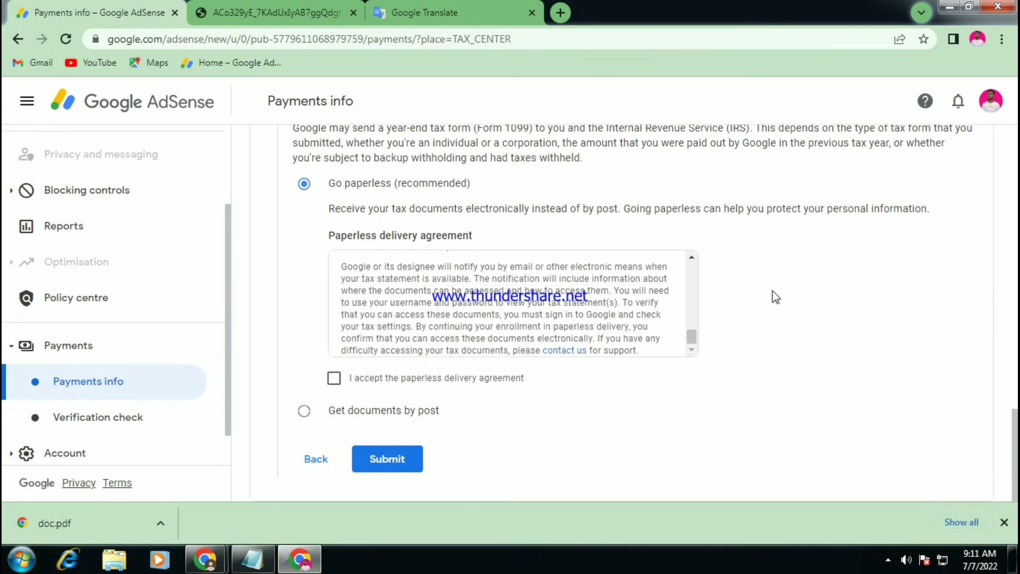
{"action": "left_click", "coordinate": [331, 383]}
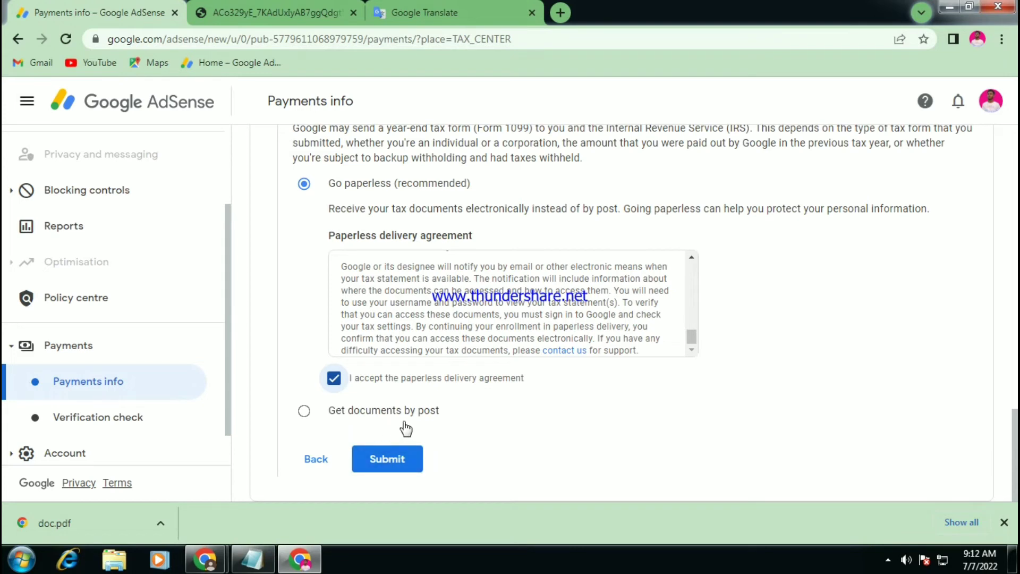
{"action": "left_click", "coordinate": [385, 463]}
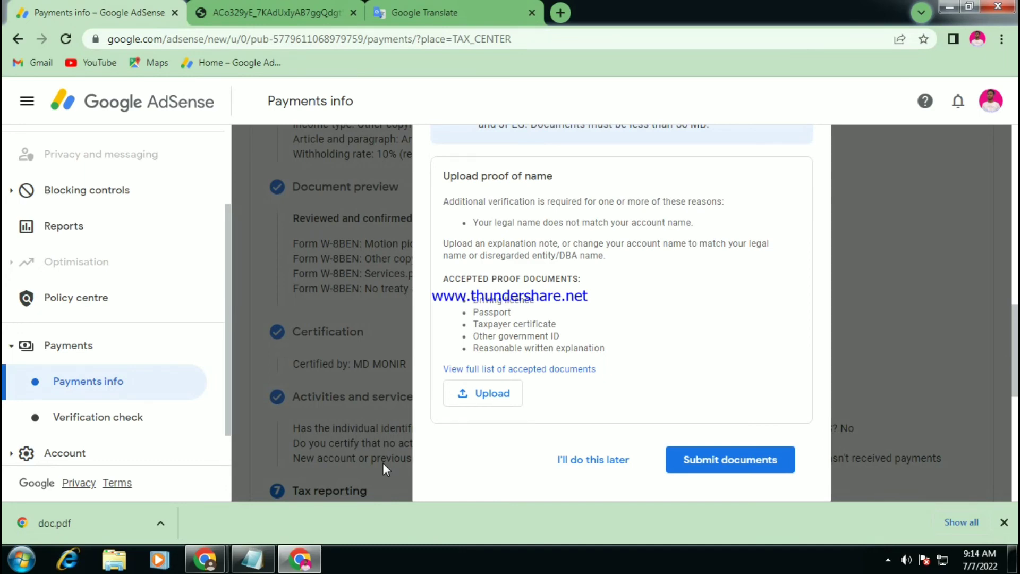
Submit the uploaded proof-of-name PDF in the Missing documents dialog.
{"action": "scroll", "coordinate": [587, 340], "scroll_direction": "up", "scroll_amount": 2}
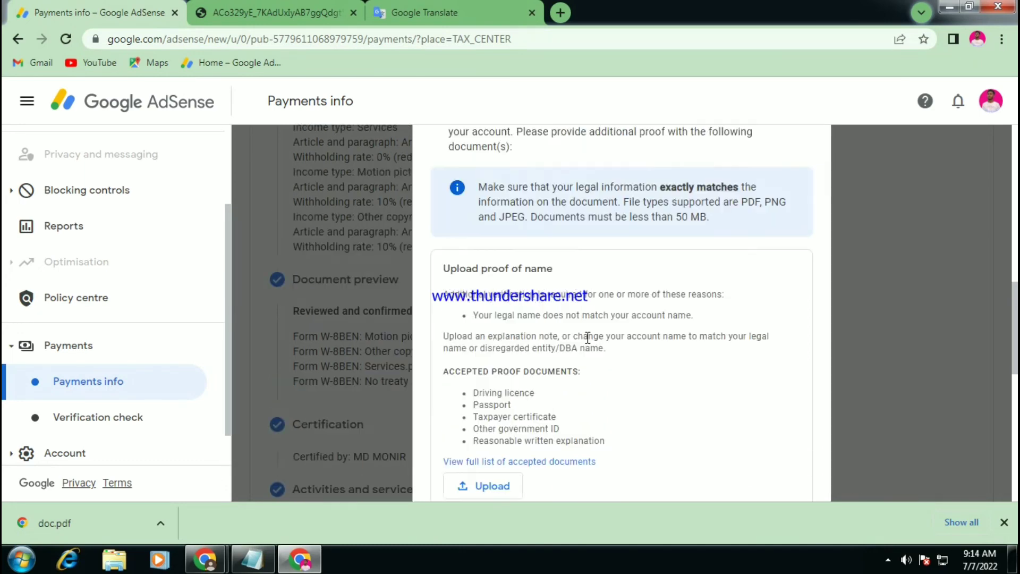
{"action": "scroll", "coordinate": [587, 338], "scroll_direction": "up", "scroll_amount": 3}
{"action": "scroll", "coordinate": [649, 279], "scroll_direction": "down", "scroll_amount": 2}
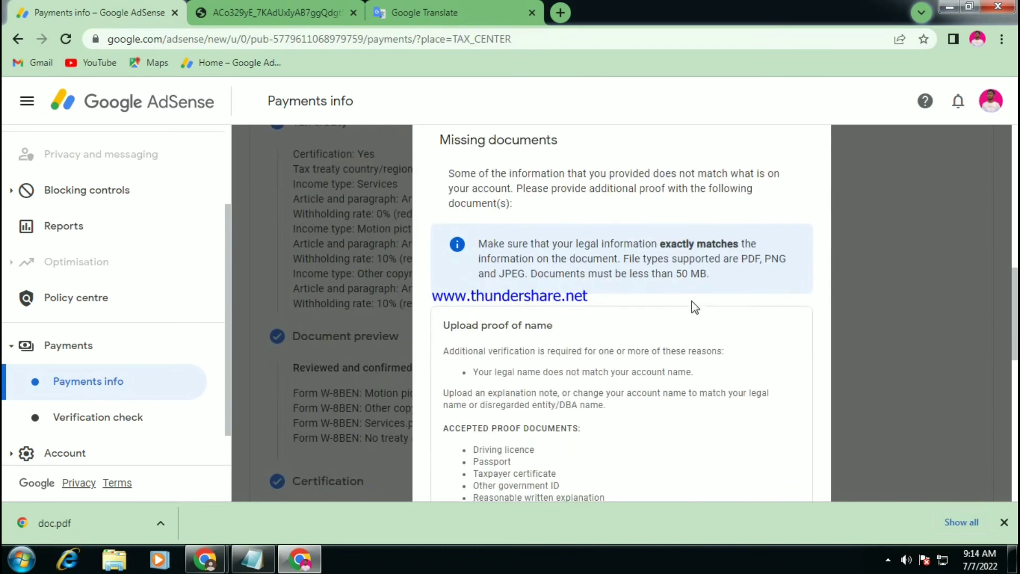
{"action": "scroll", "coordinate": [691, 306], "scroll_direction": "down", "scroll_amount": 2}
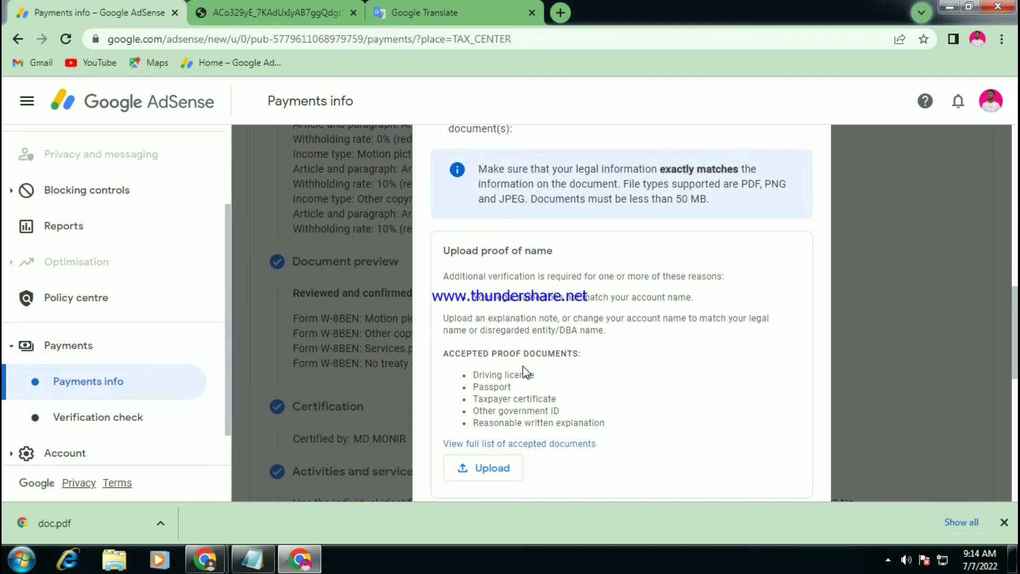
{"action": "scroll", "coordinate": [532, 372], "scroll_direction": "down", "scroll_amount": 2}
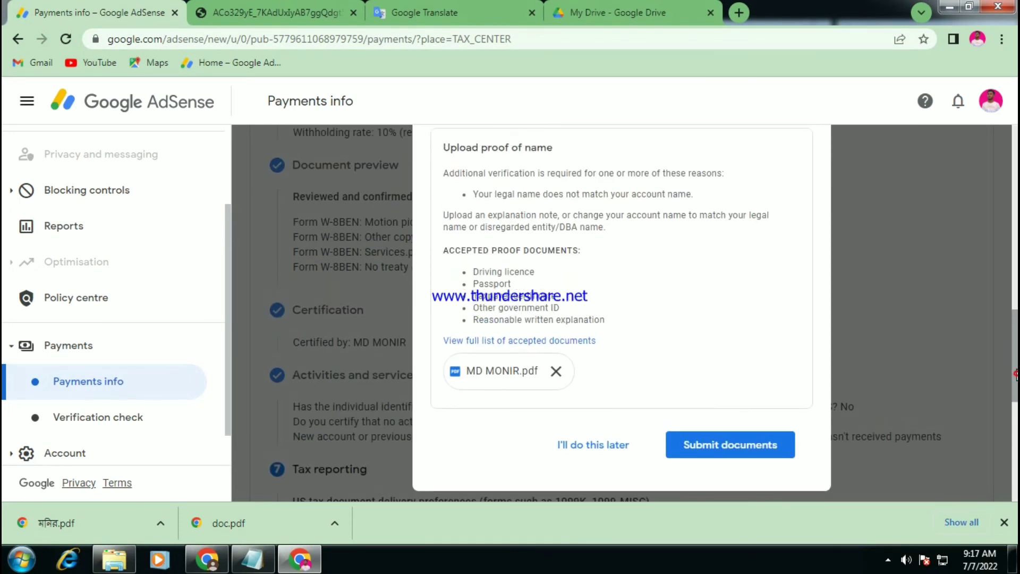
{"action": "scroll", "coordinate": [815, 393], "scroll_direction": "up", "scroll_amount": 1}
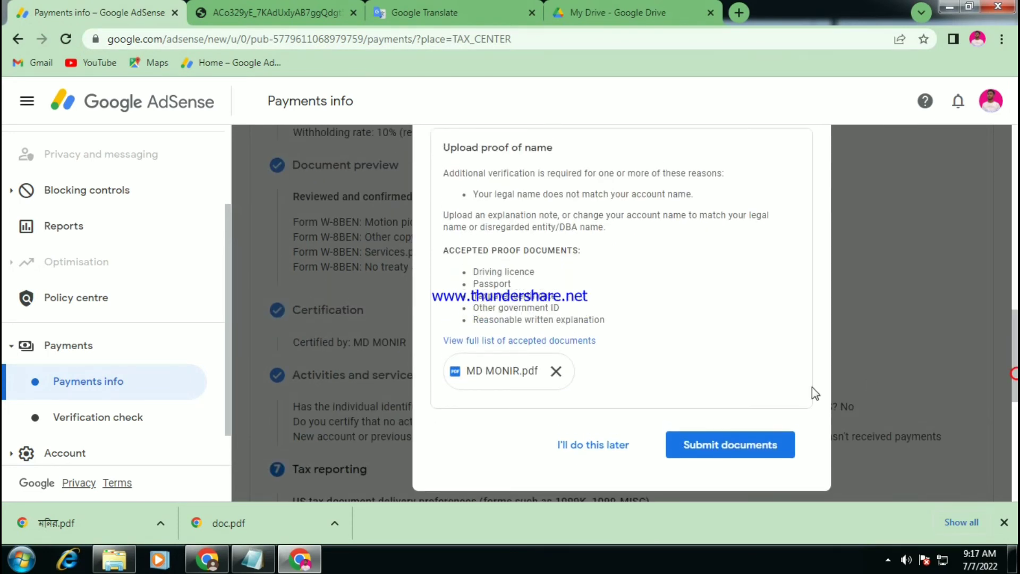
{"action": "left_click", "coordinate": [742, 450]}
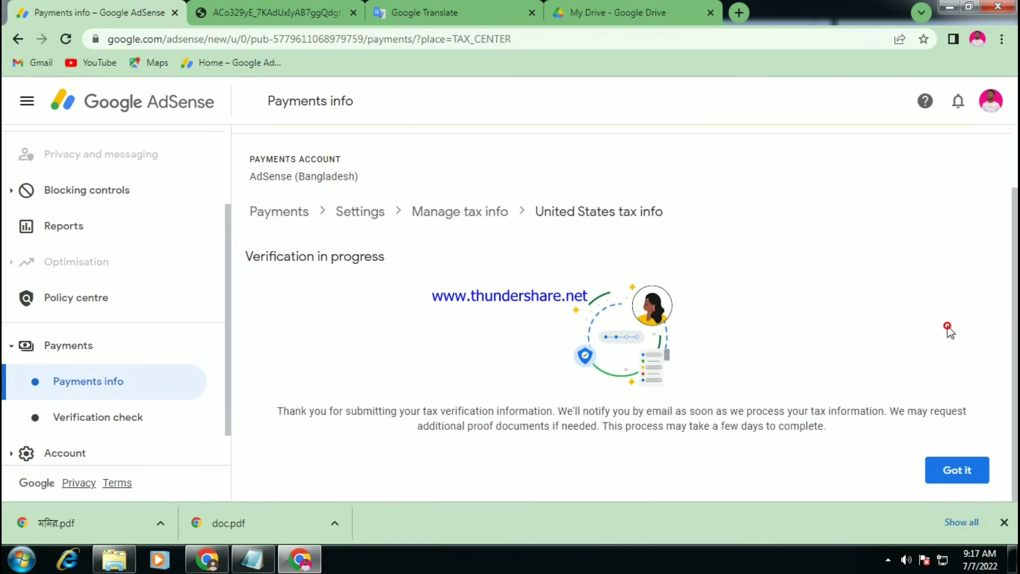
Dismiss the Verification in progress notice and review Form W-8 BEN listed as In review.
{"action": "left_click", "coordinate": [964, 461]}
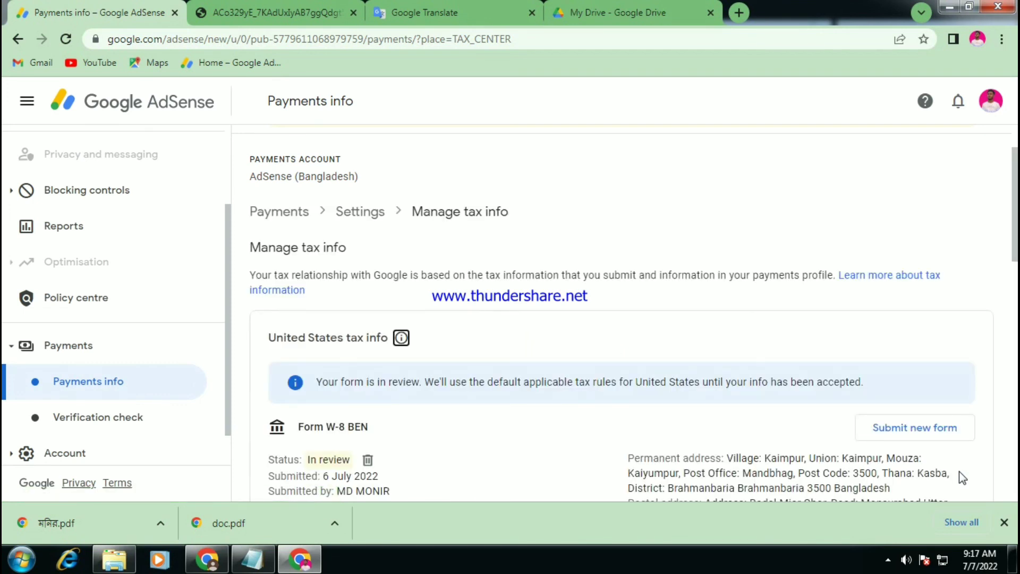
{"action": "scroll", "coordinate": [510, 476], "scroll_direction": "down", "scroll_amount": 1}
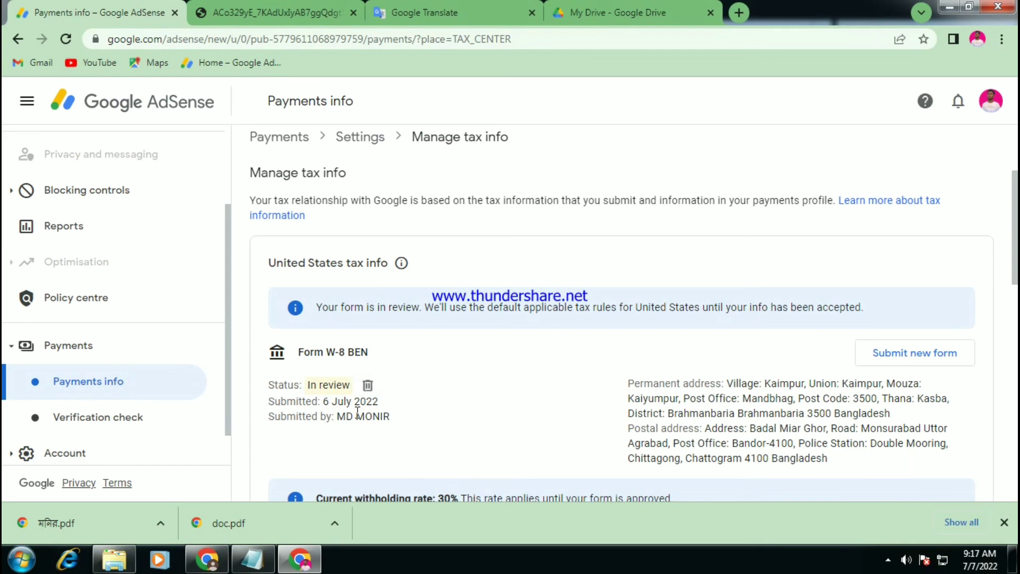
{"action": "scroll", "coordinate": [381, 409], "scroll_direction": "down", "scroll_amount": 1}
{"action": "scroll", "coordinate": [381, 409], "scroll_direction": "down", "scroll_amount": 3}
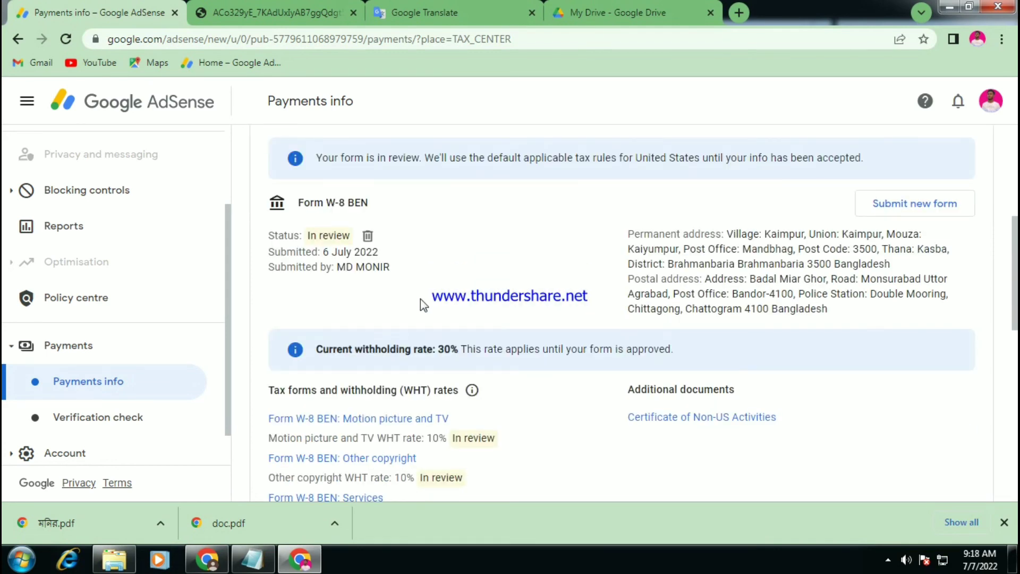
{"action": "scroll", "coordinate": [420, 299], "scroll_direction": "down", "scroll_amount": 2}
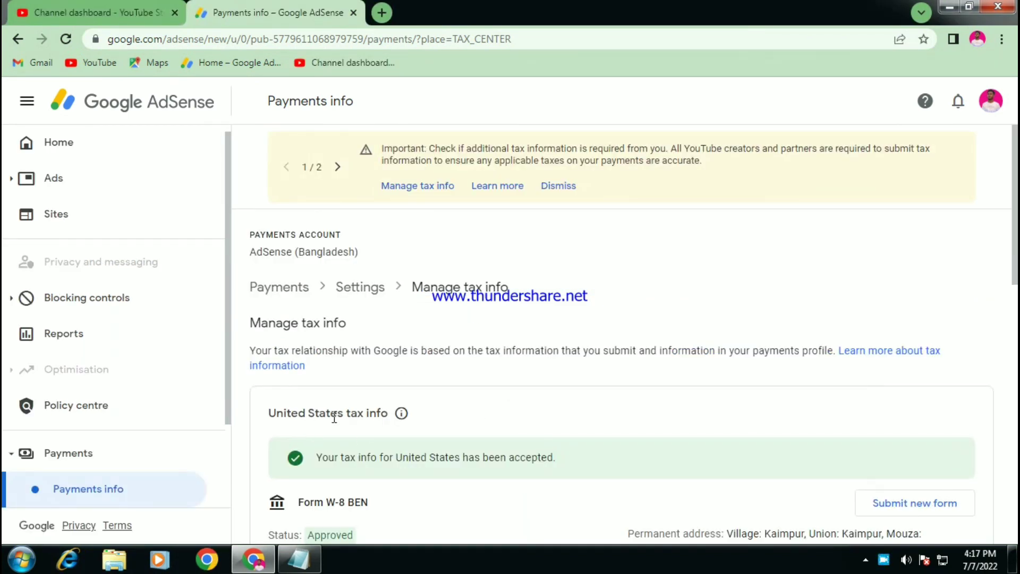
Review Manage tax info: W-8 BEN Approved, 10% royalty and 0% Services rates Claimed.
{"action": "scroll", "coordinate": [398, 417], "scroll_direction": "down", "scroll_amount": 3}
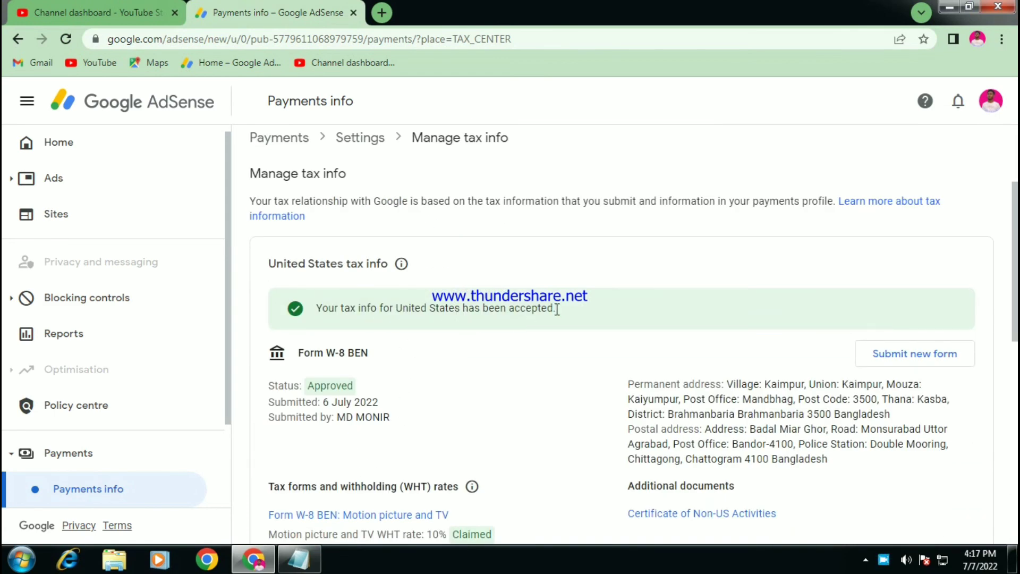
{"action": "left_click_drag", "start_coordinate": [557, 309], "coordinate": [326, 309]}
{"action": "left_click", "coordinate": [639, 299]}
{"action": "scroll", "coordinate": [599, 303], "scroll_direction": "down", "scroll_amount": 3}
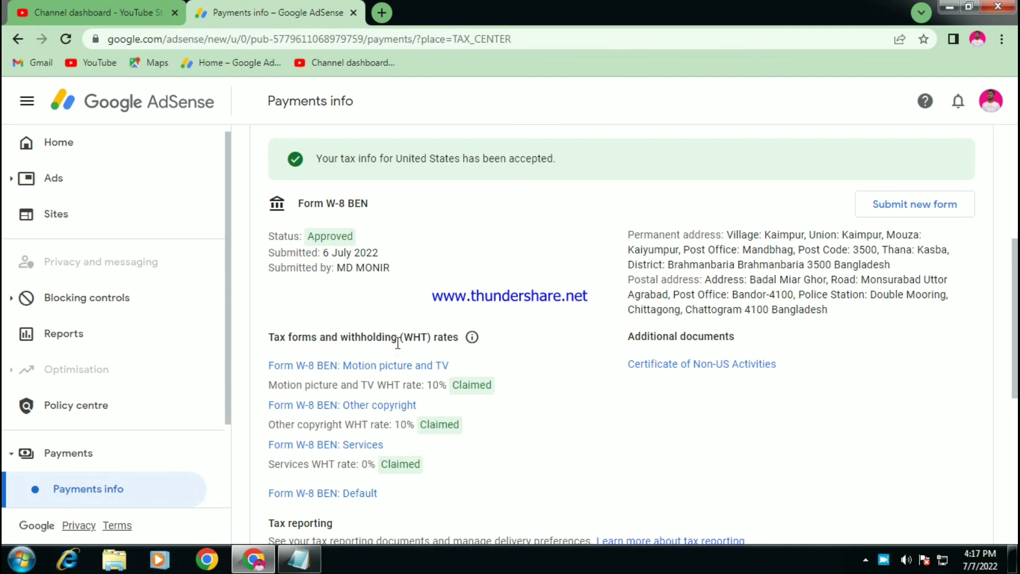
{"action": "scroll", "coordinate": [515, 486], "scroll_direction": "up", "scroll_amount": 1}
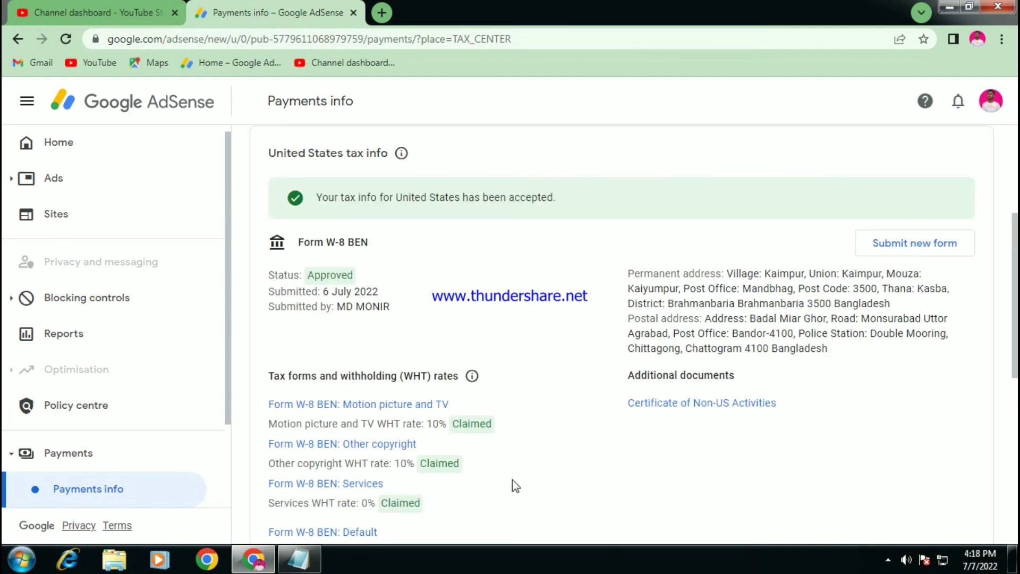